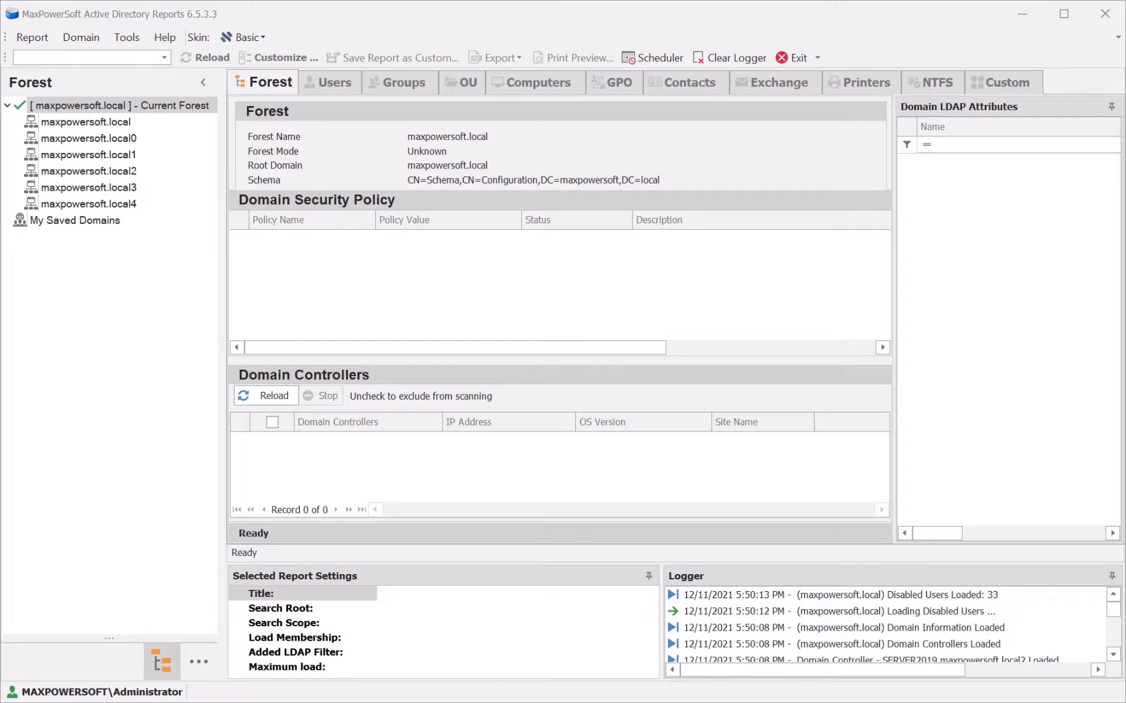
Step: Load the maxpowersoft.local domain and exclude domain controllers SERVER2019.maxpowersoft.local1 and SERVER2019.maxpowersoft.local2 from scanning
click(71, 126)
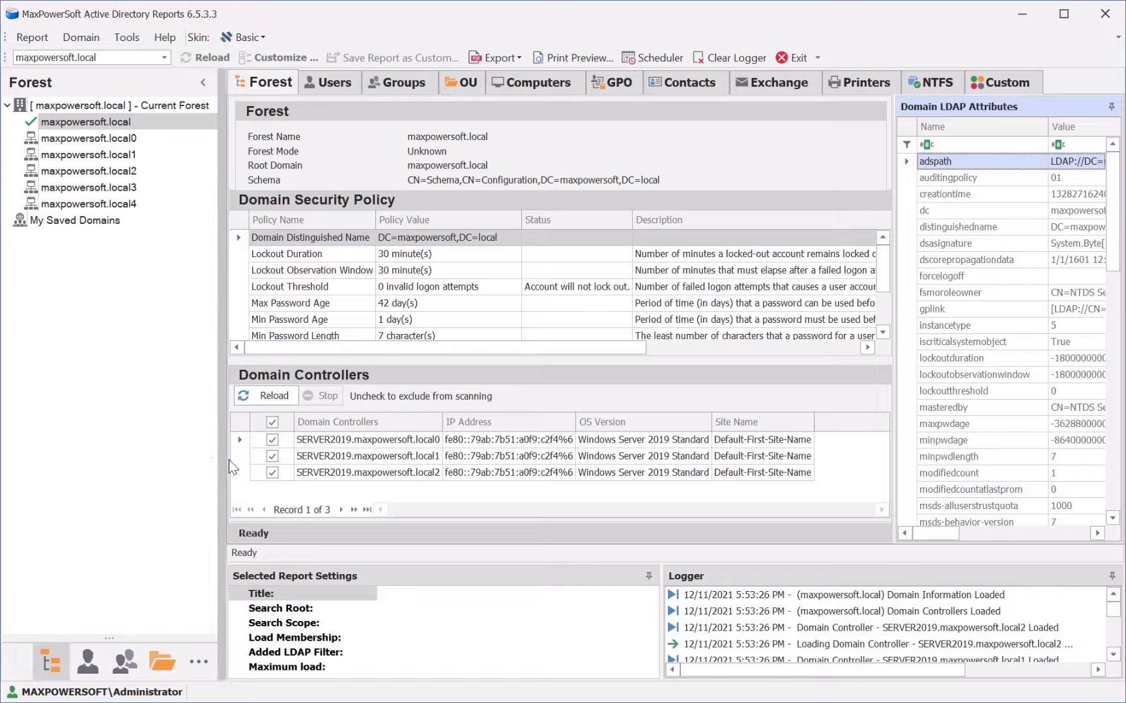
click(272, 457)
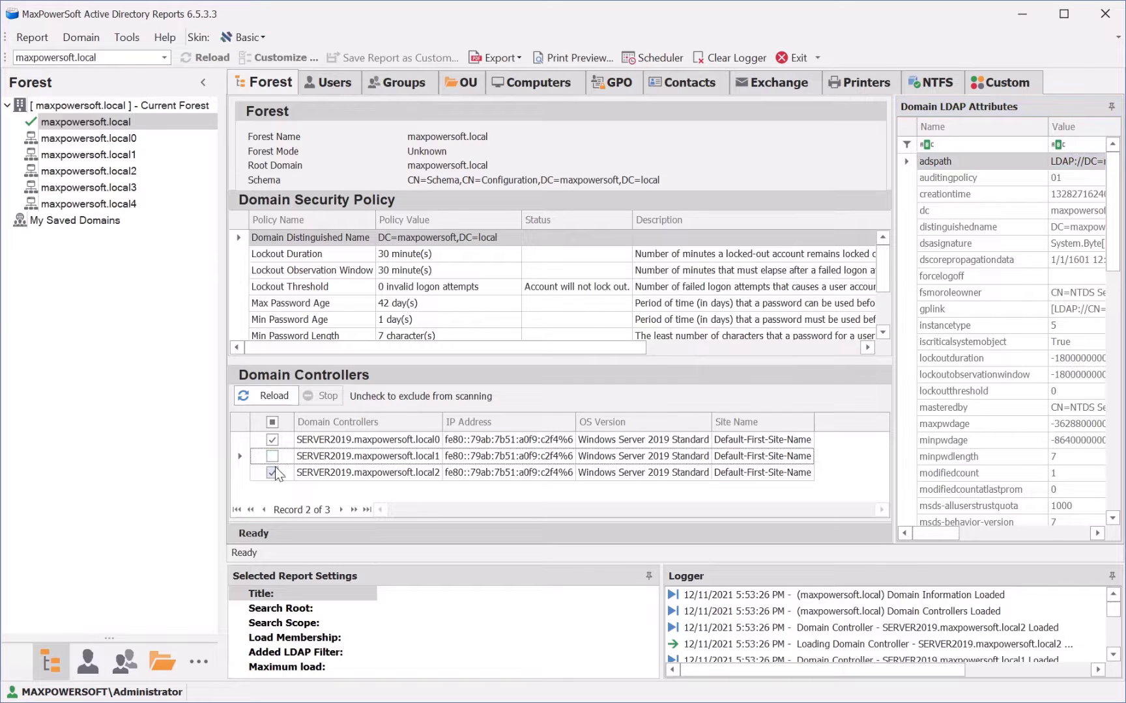
click(273, 473)
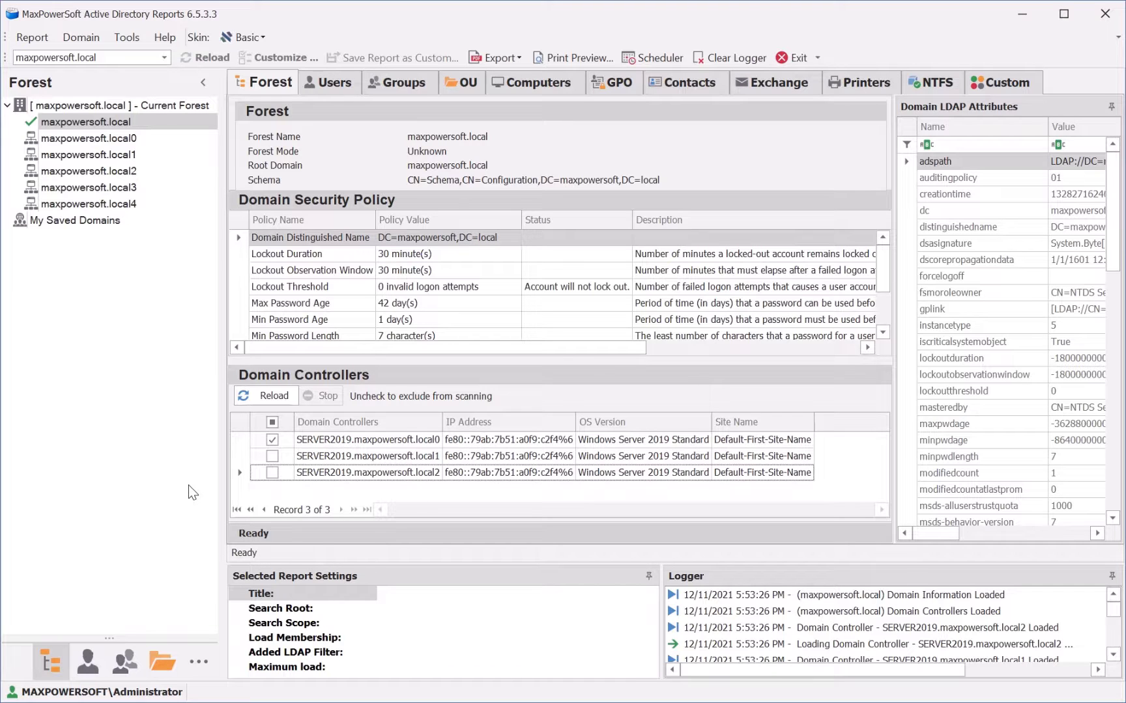
Step: Run the Disabled report for user accounts and sort it by Display Name in descending and back in ascending order
click(323, 83)
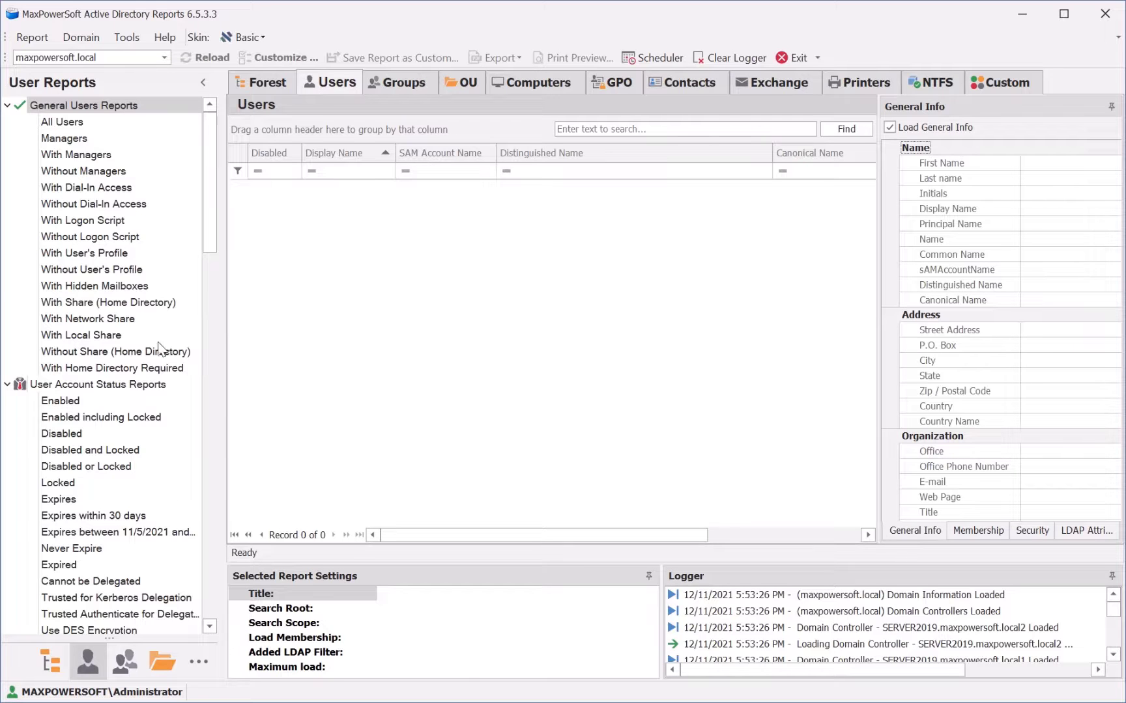
click(72, 436)
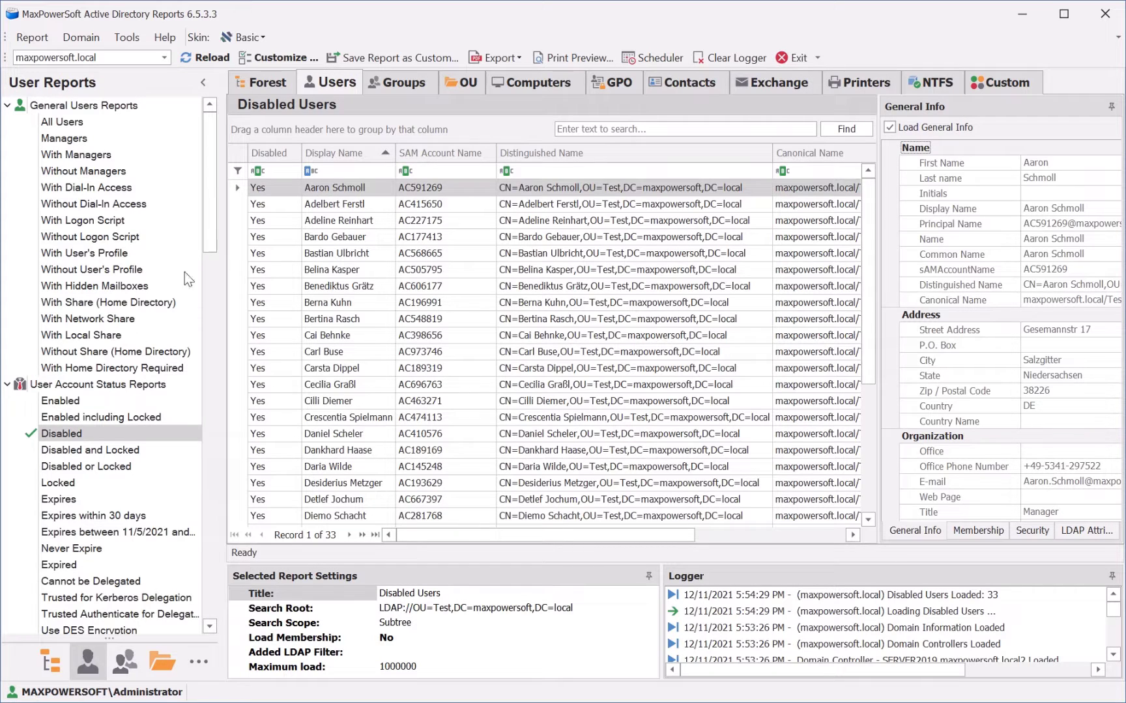
click(352, 155)
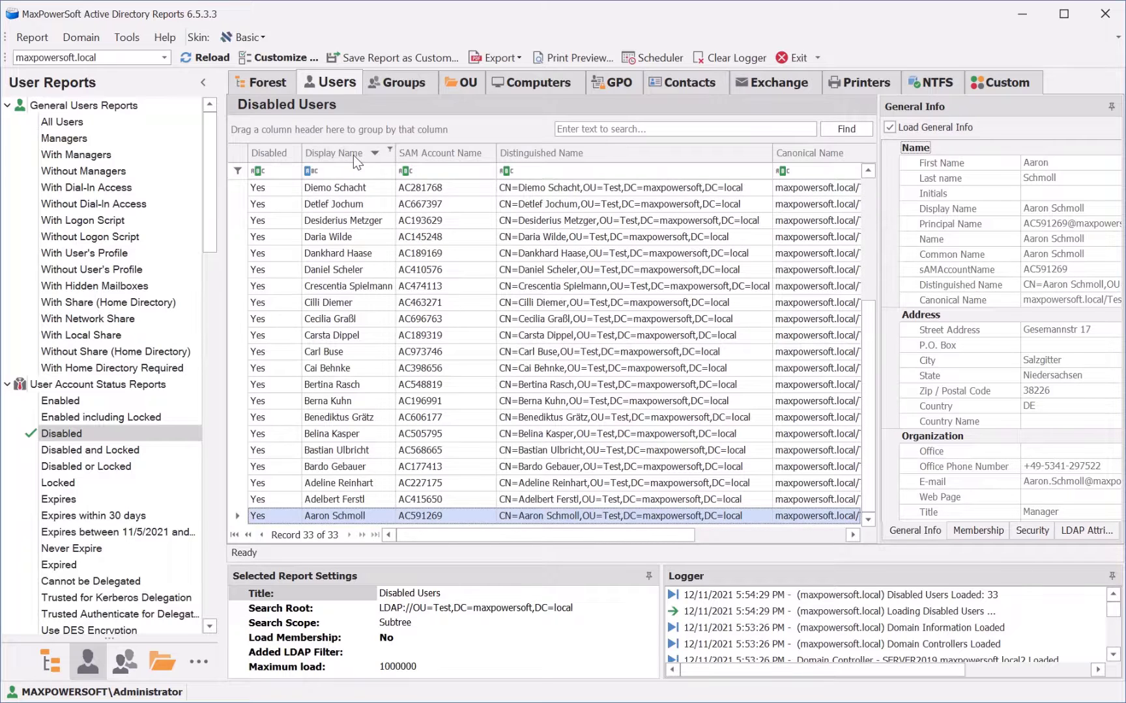
click(352, 155)
Step: Apply Best Fit to the Display Name column and to all columns of the disabled users report
right_click(352, 155)
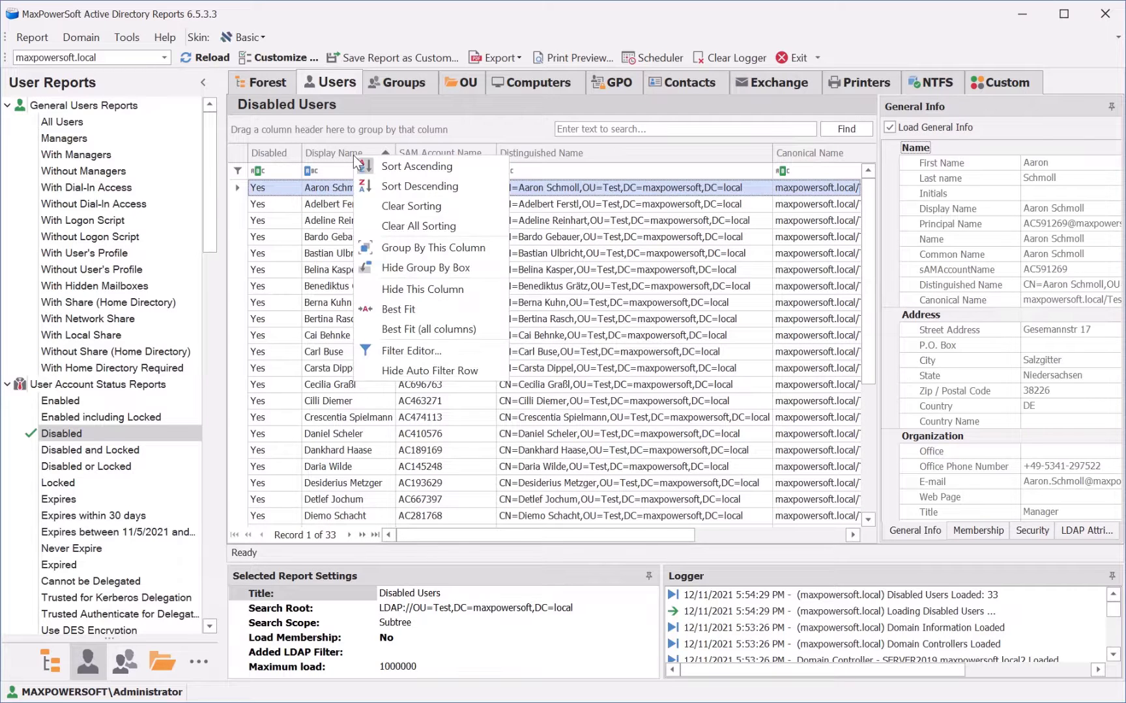
click(404, 310)
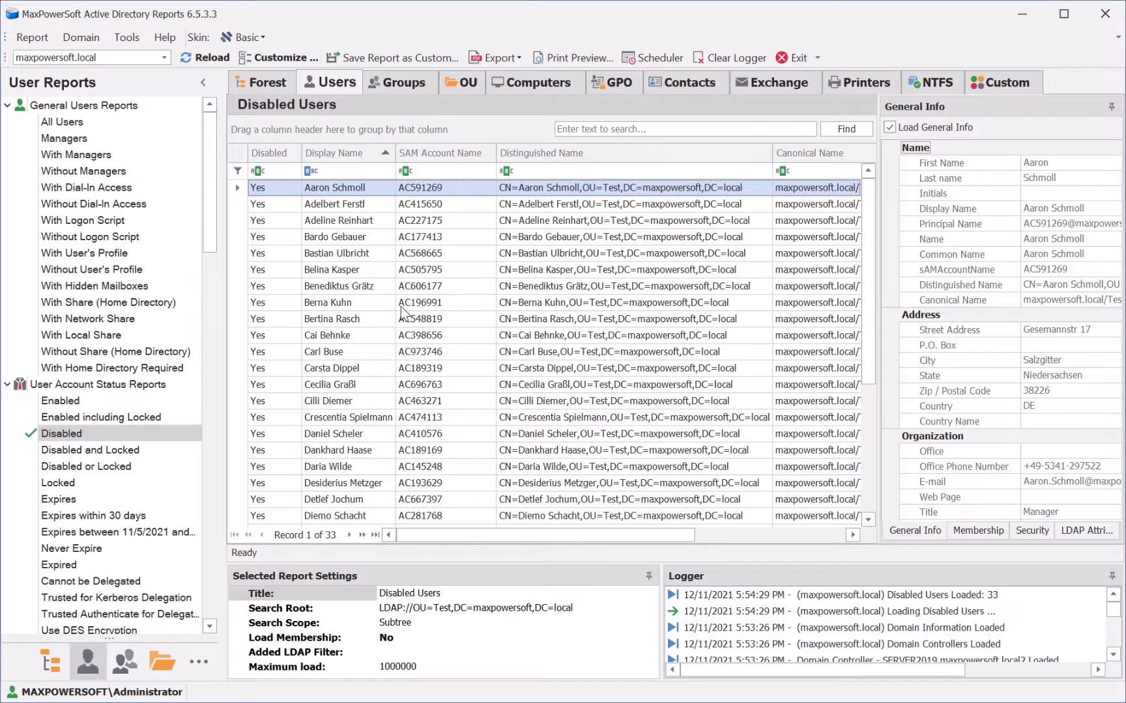
right_click(344, 157)
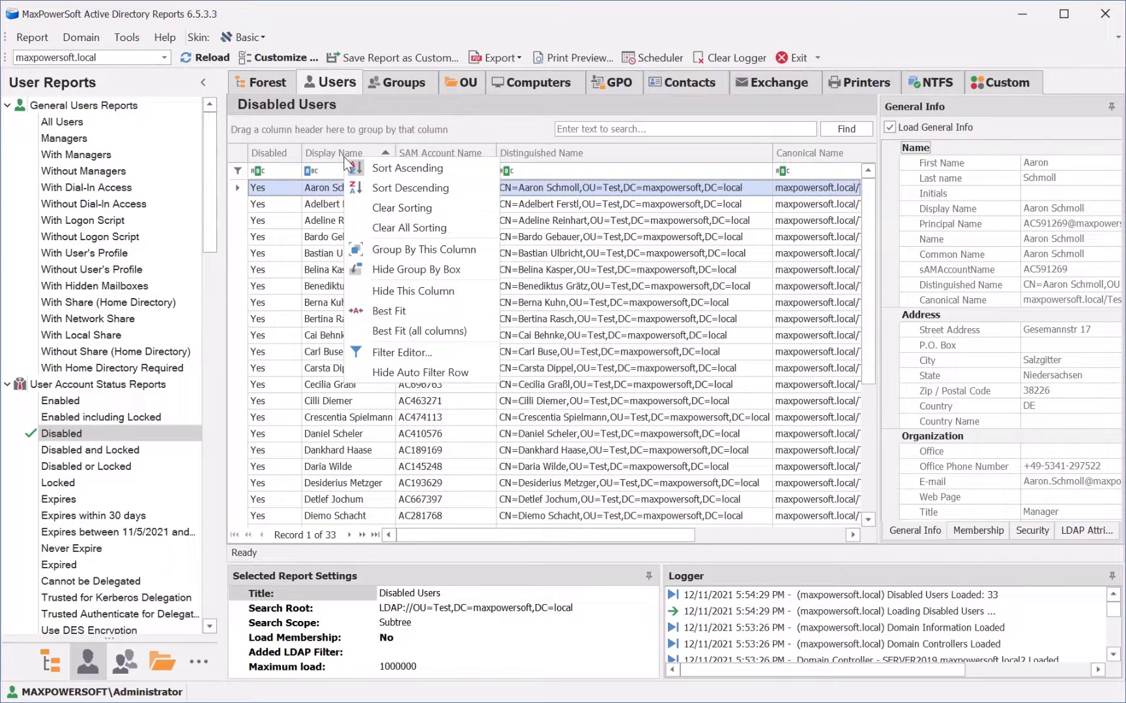
click(415, 332)
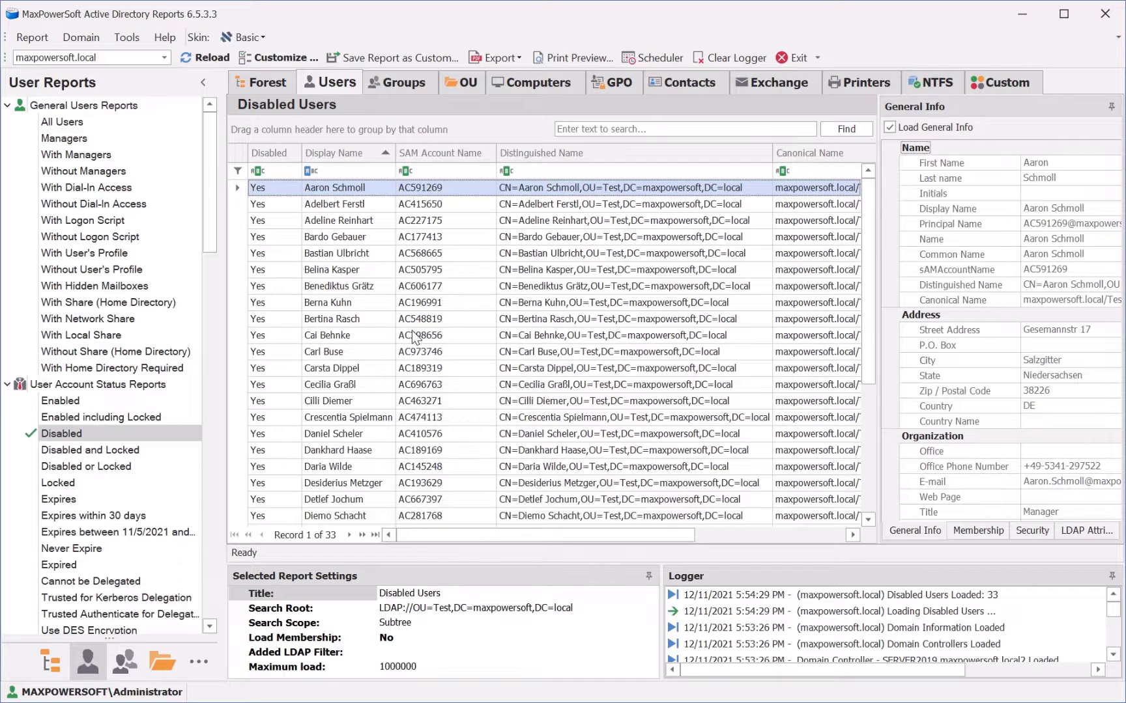
Step: Group the disabled users by Display Name and ungroup them again
right_click(353, 157)
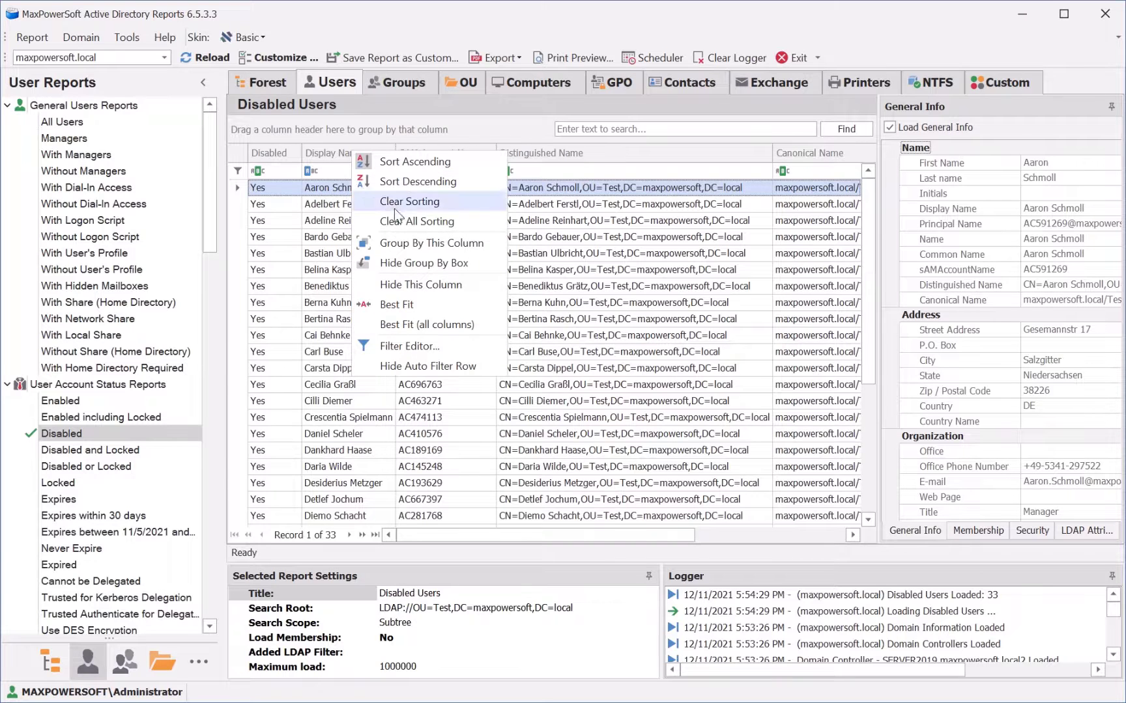
click(400, 241)
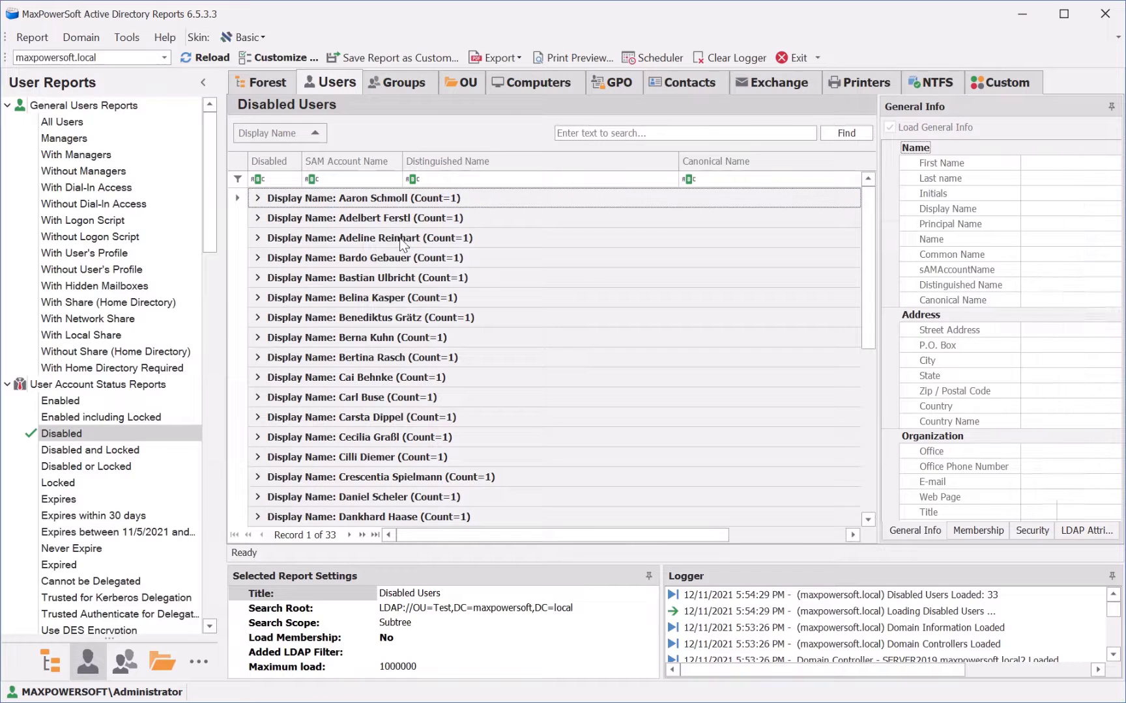
right_click(283, 131)
click(328, 251)
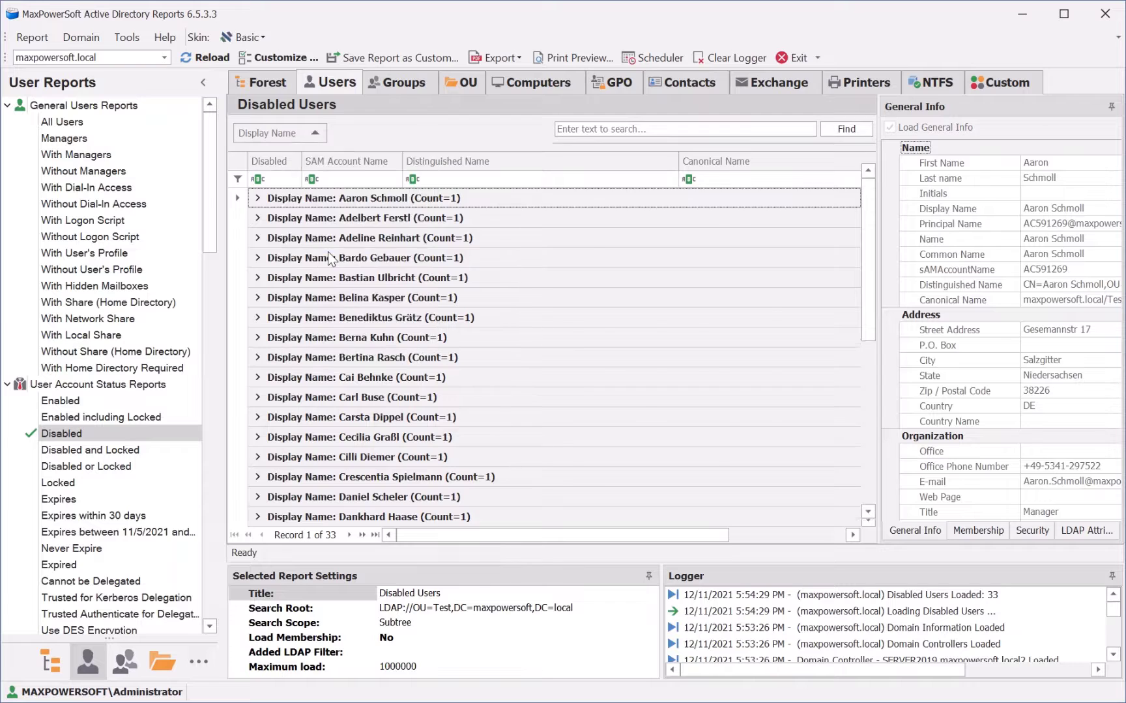
Step: Filter the Display Name column by "b" in the auto filter row and clear the entry
click(340, 174)
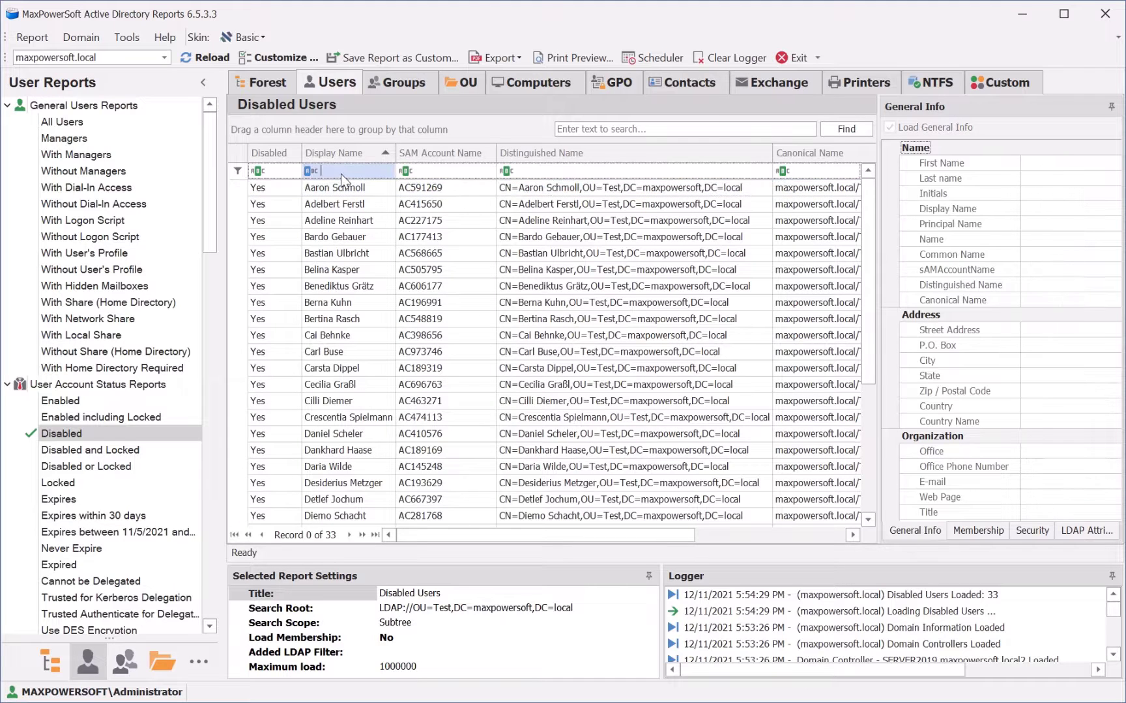
text(b)
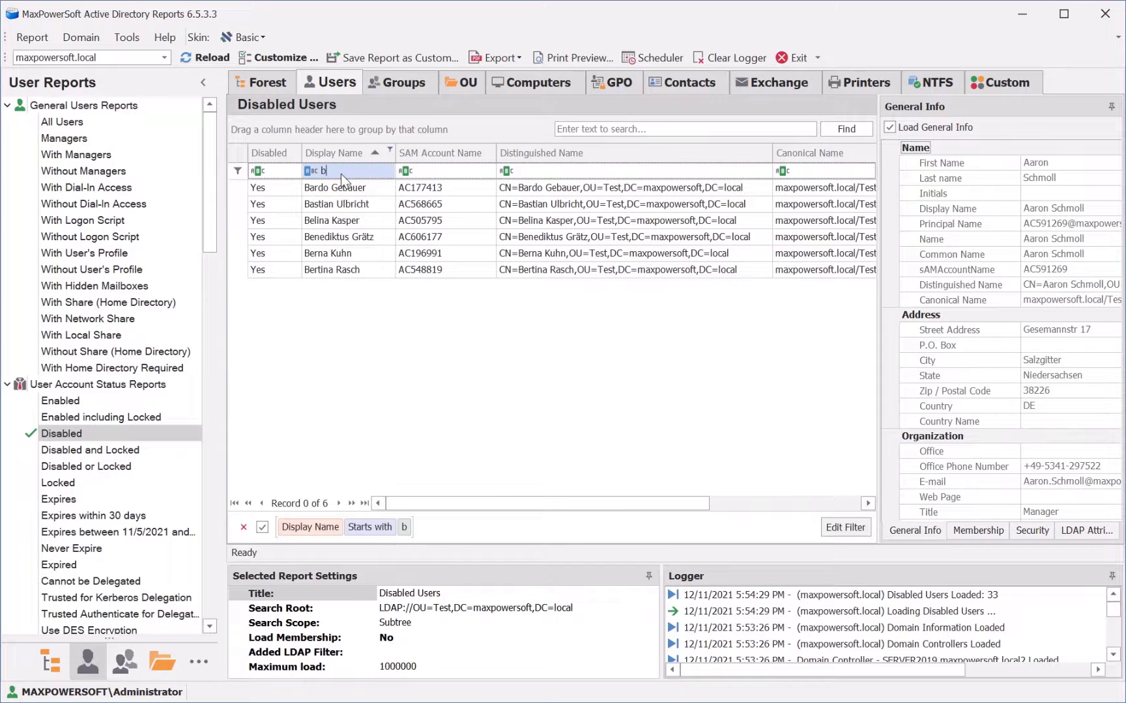
key(BackSpace)
Step: Filter the report with the Filter Editor to display names beginning with "b", and remove that filter
right_click(350, 151)
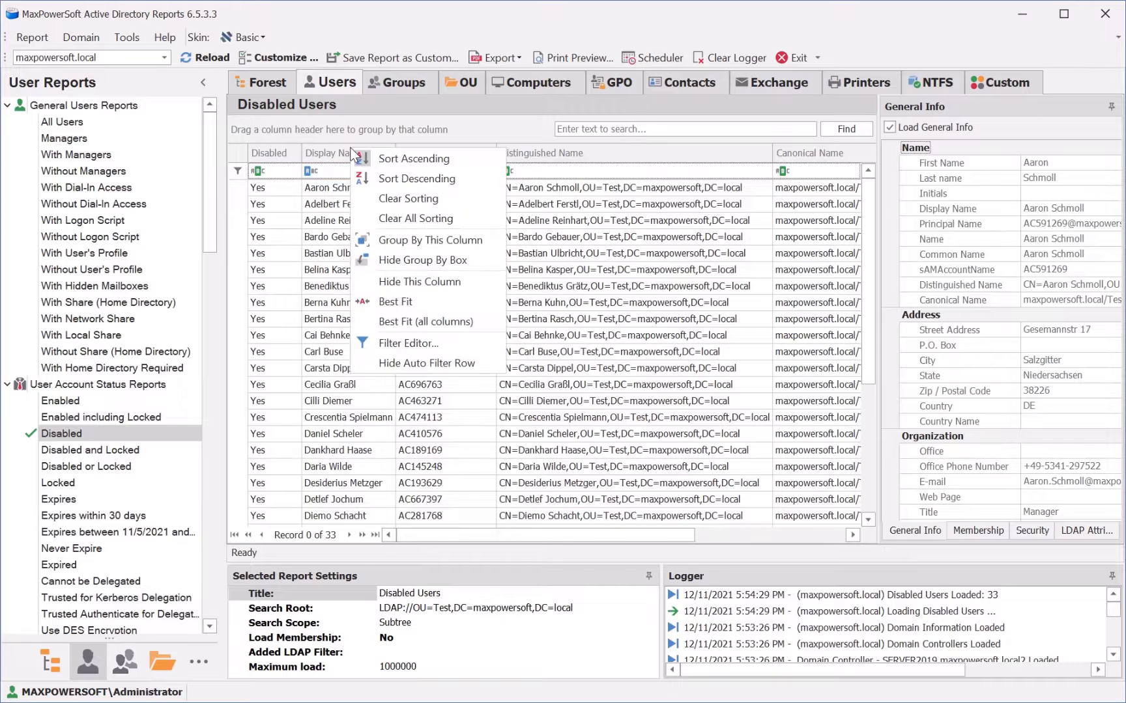
click(389, 343)
click(511, 255)
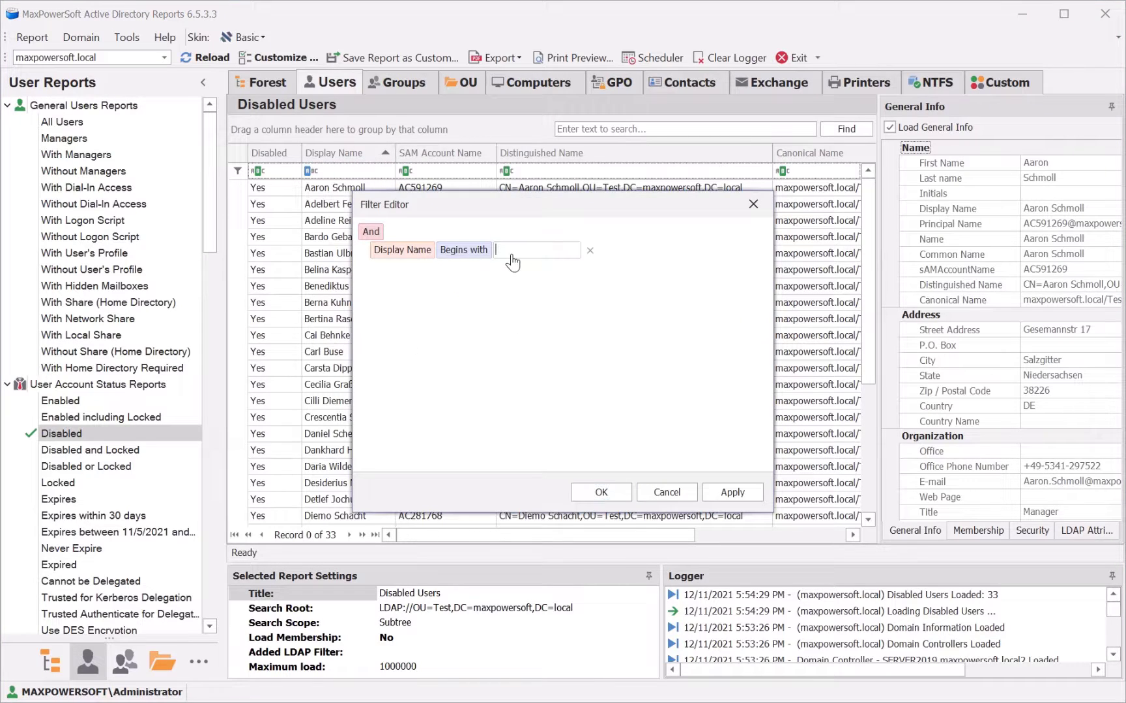
text(b)
click(728, 491)
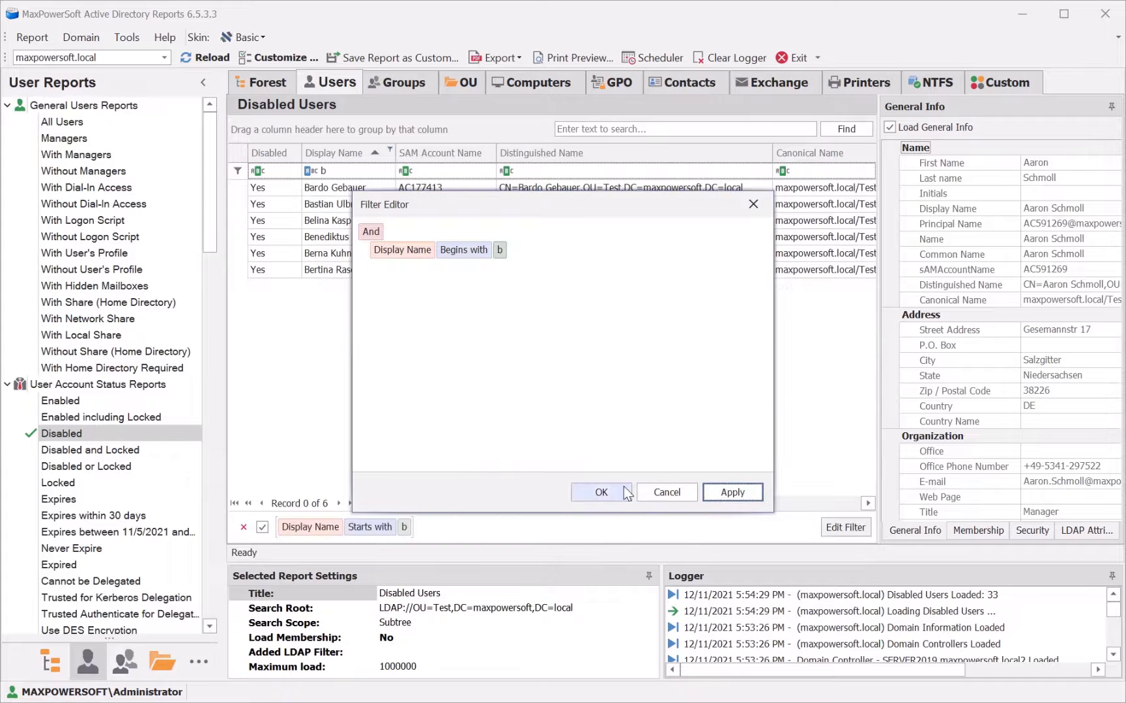
click(622, 490)
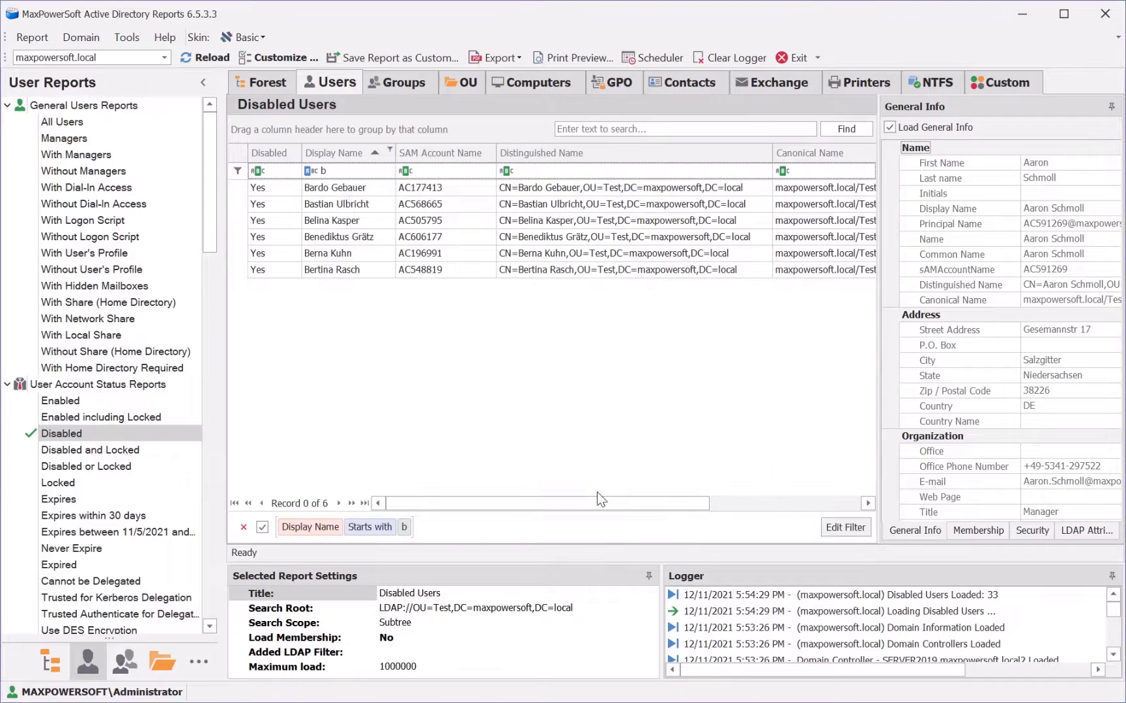
click(243, 528)
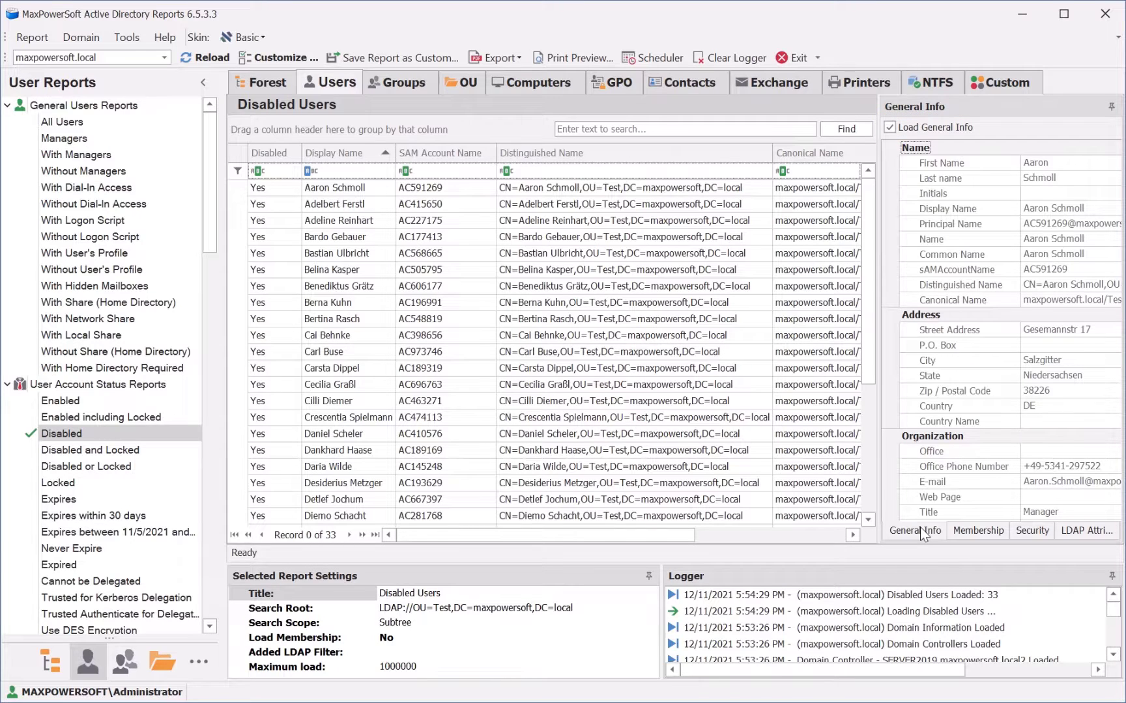
Step: View the user's Membership, Security and LDAP Attributes details, and return to General Info
click(964, 533)
click(1033, 533)
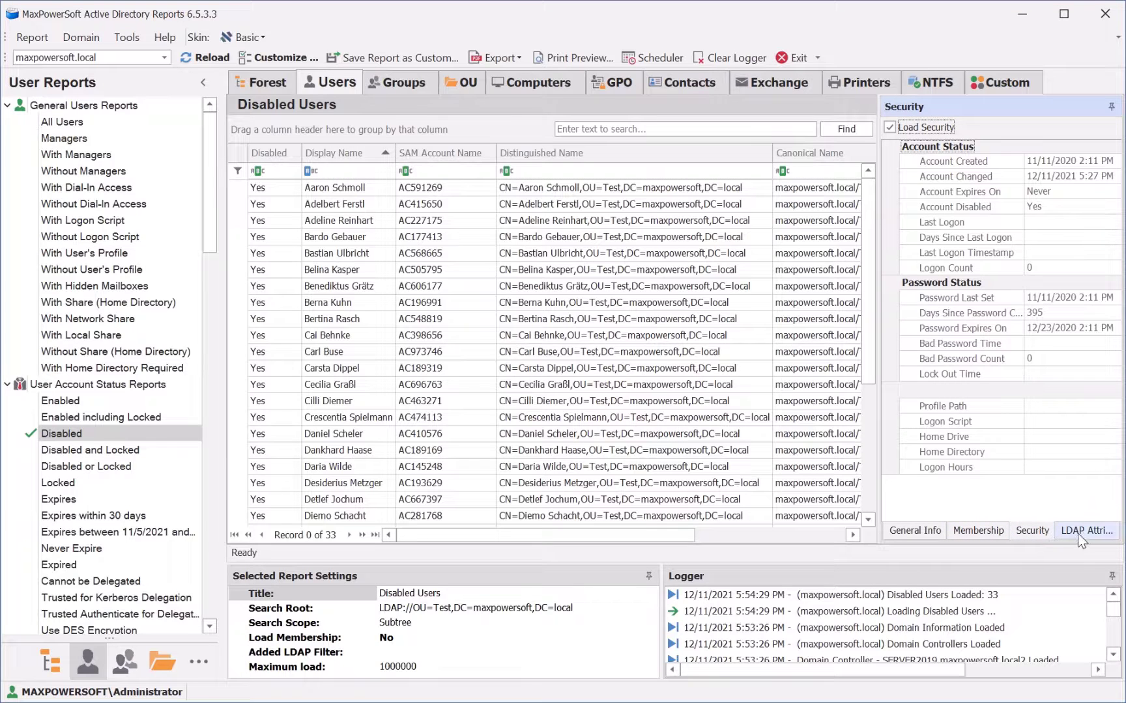
click(1081, 531)
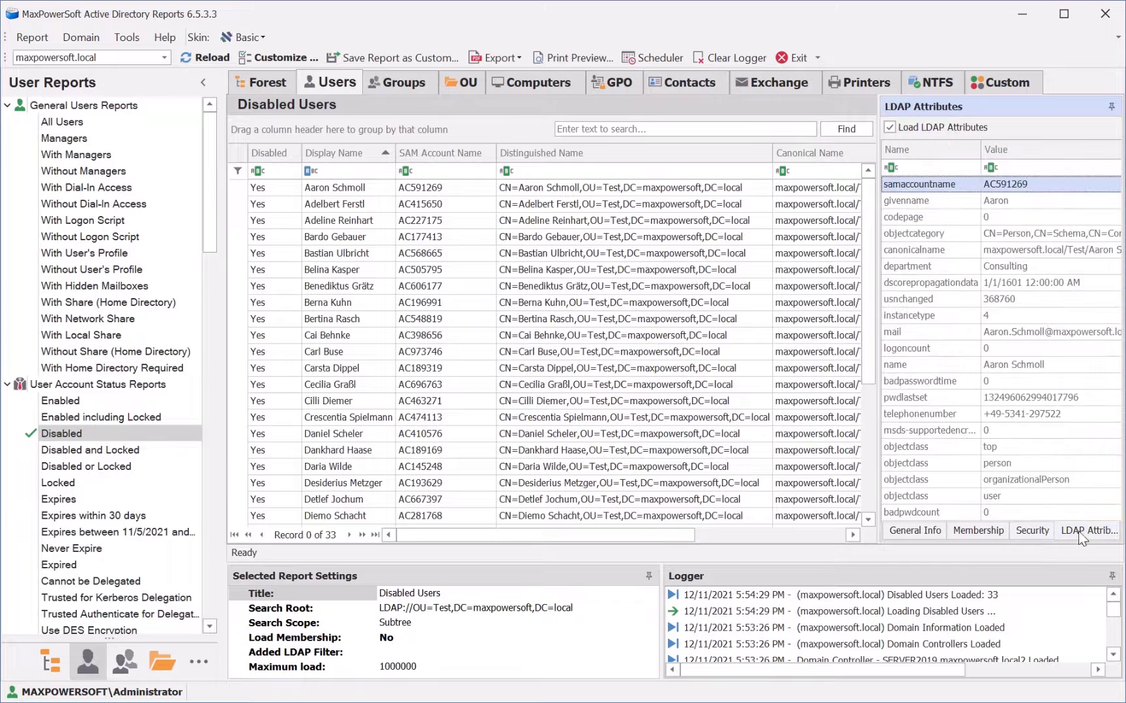
click(911, 532)
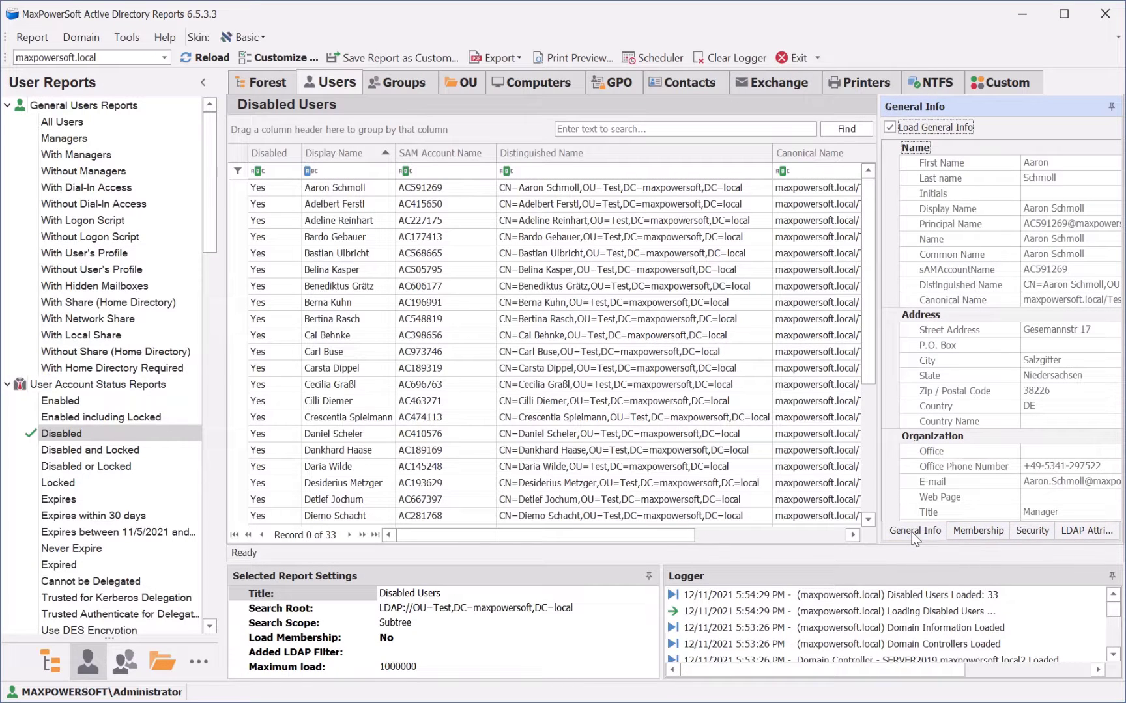
Step: Examine the General Info details of several disabled users in the report
click(442, 219)
click(315, 256)
click(628, 305)
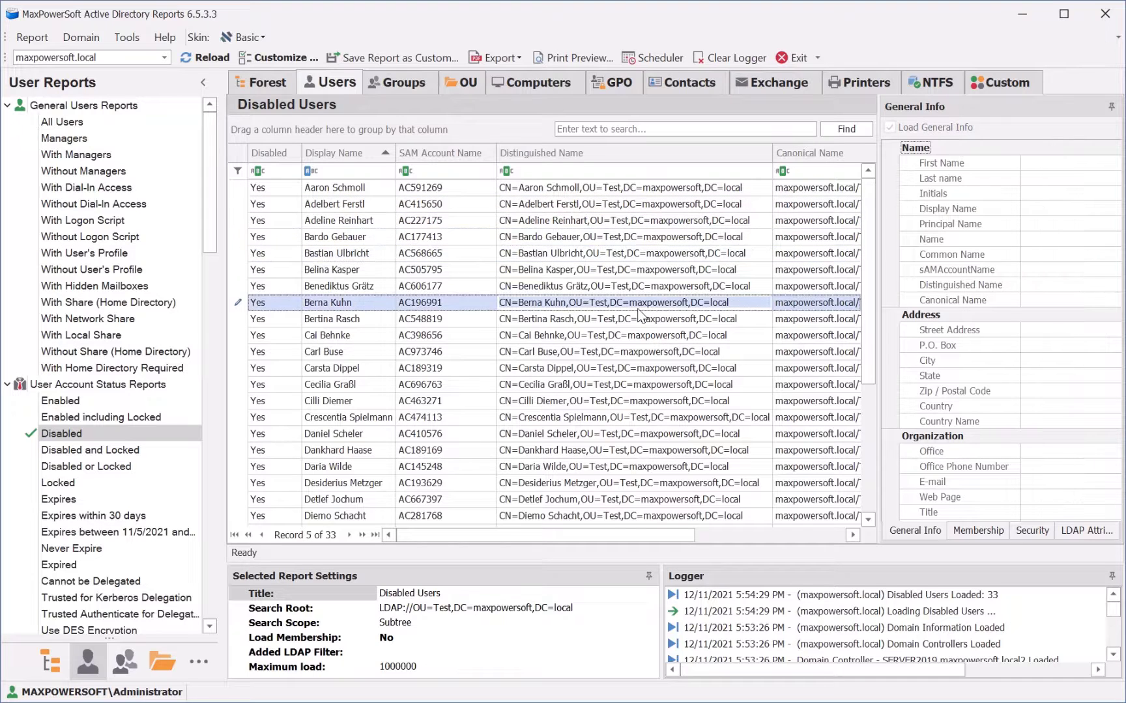
click(622, 338)
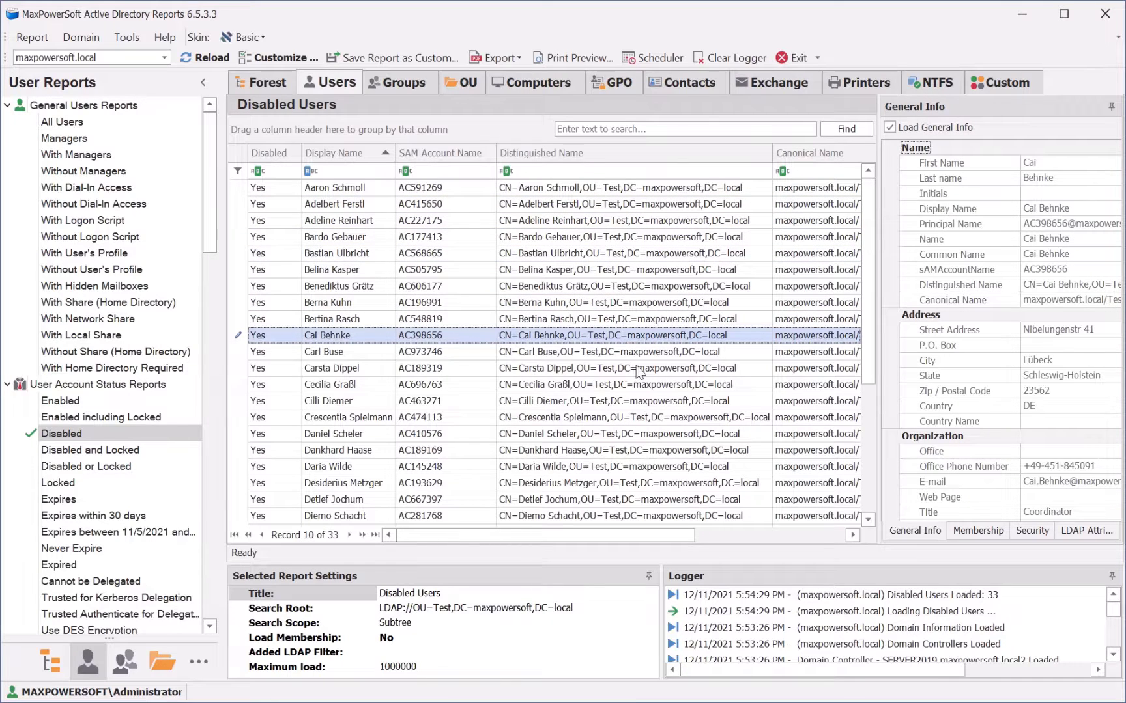
click(635, 367)
click(630, 432)
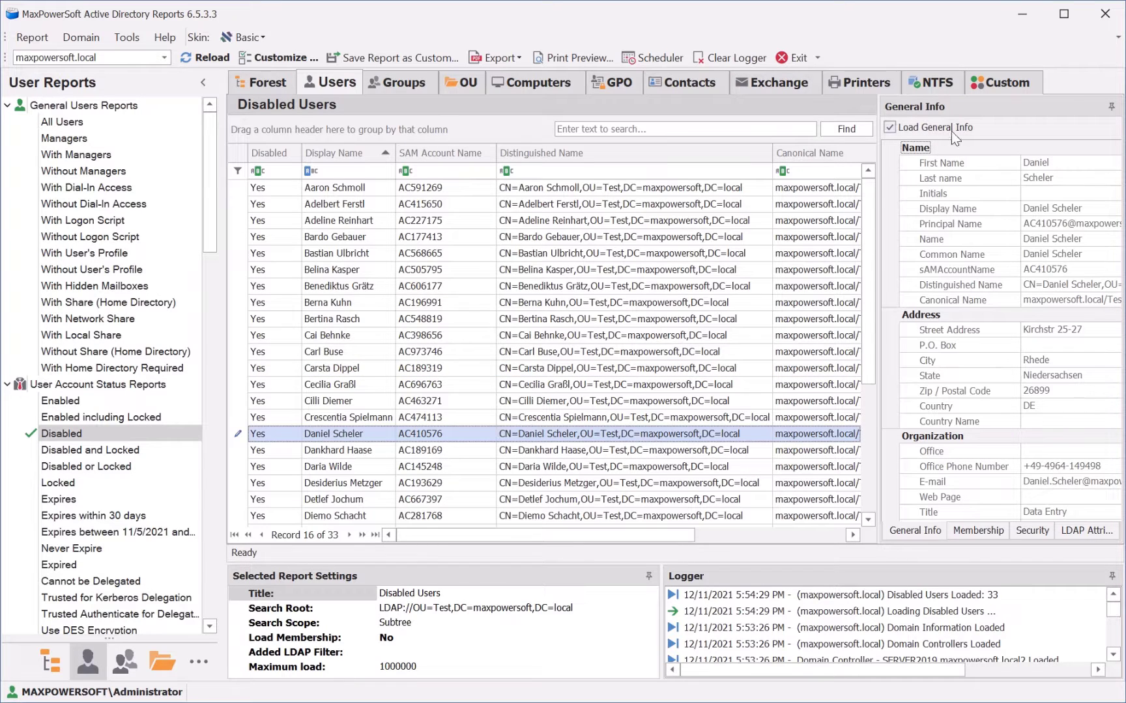
Step: Set the user details pane to auto-hide, and collapse and re-expand the User Reports list
click(1111, 108)
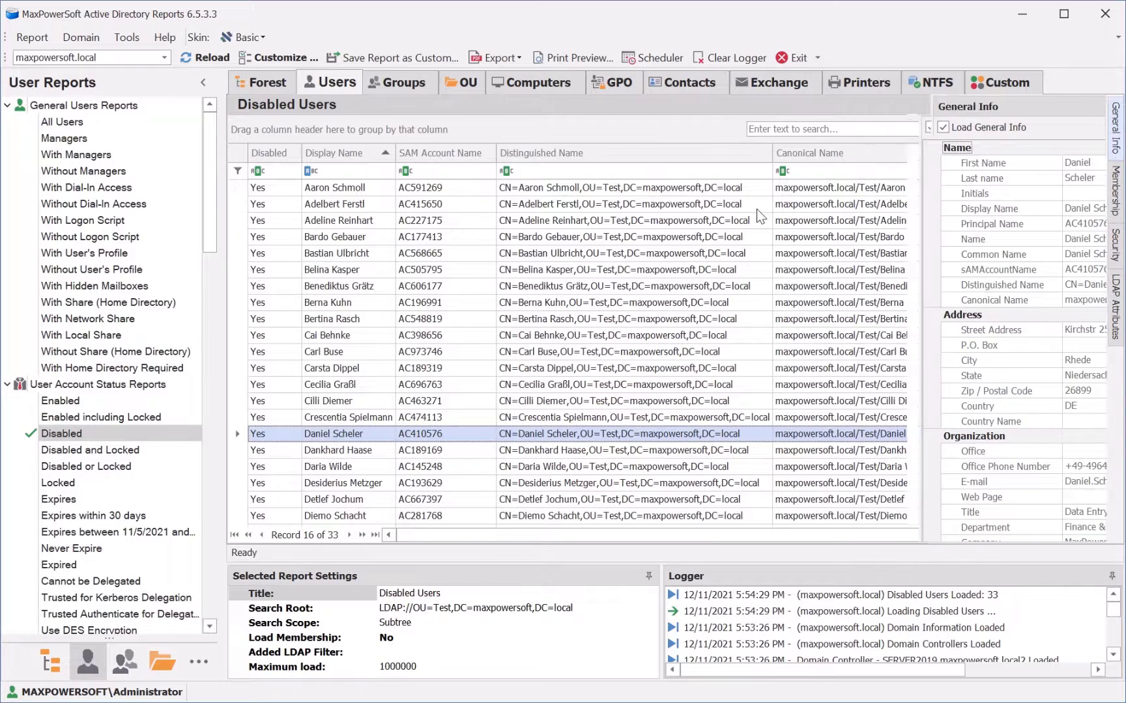
click(203, 84)
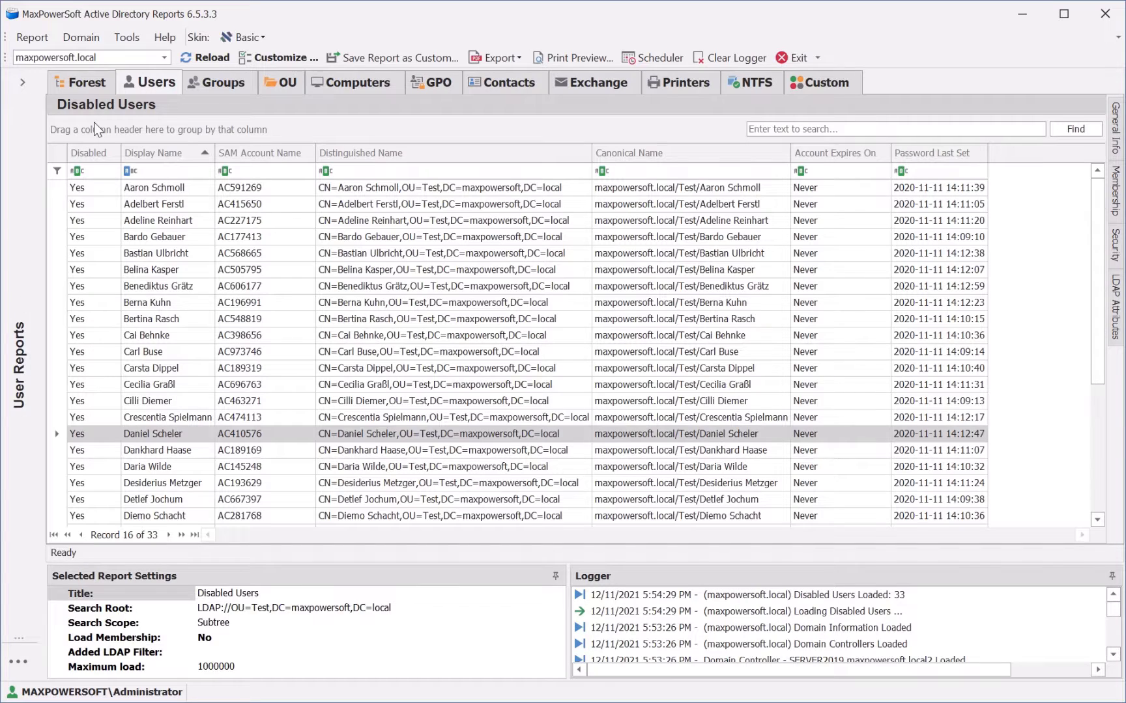
click(22, 84)
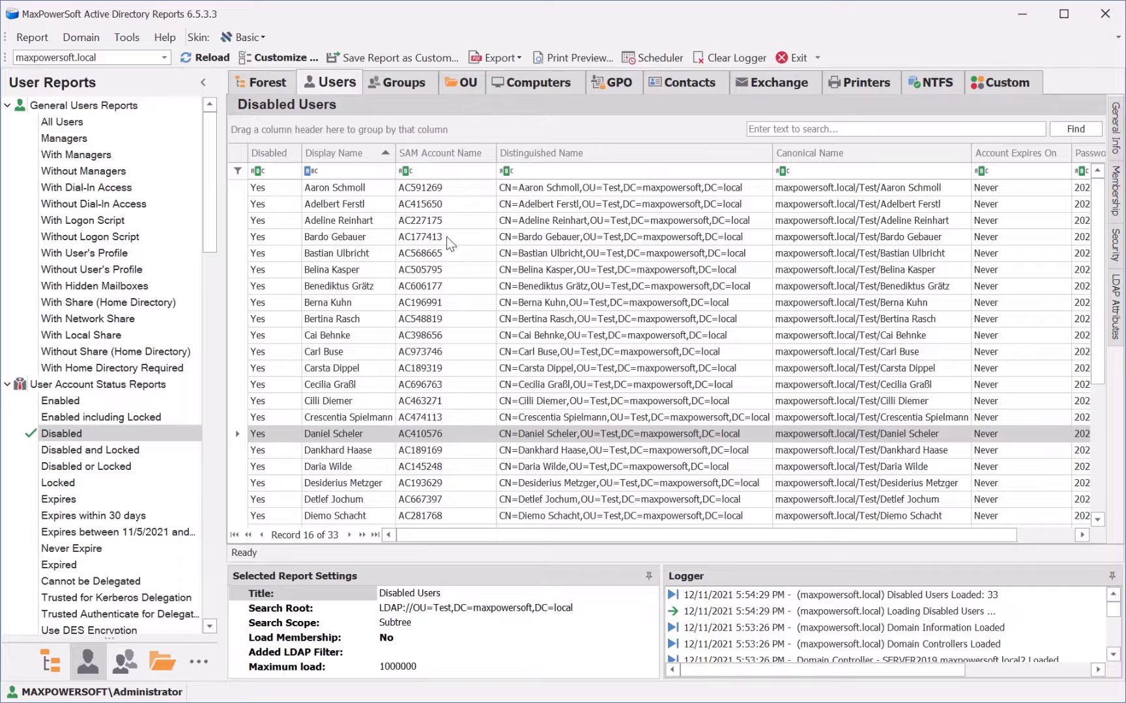
Step: Customize the Disabled report with the Test container as search root, trying the OneLevel and Base scopes before choosing Subtree
click(281, 59)
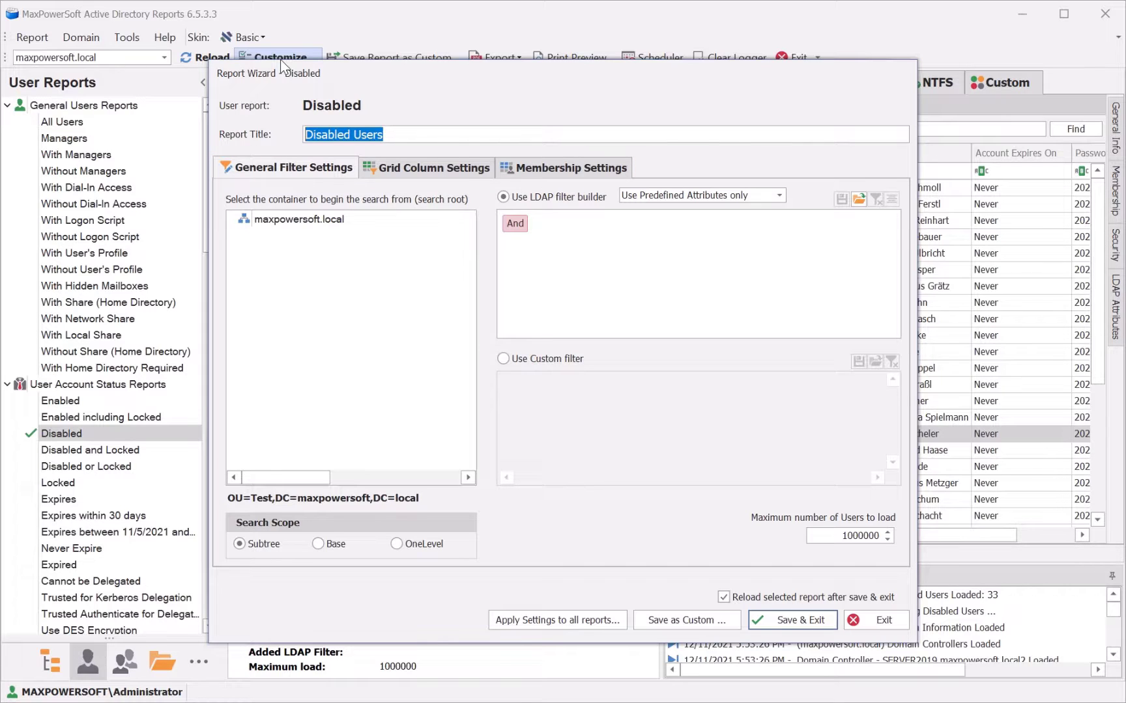
double_click(287, 218)
click(282, 355)
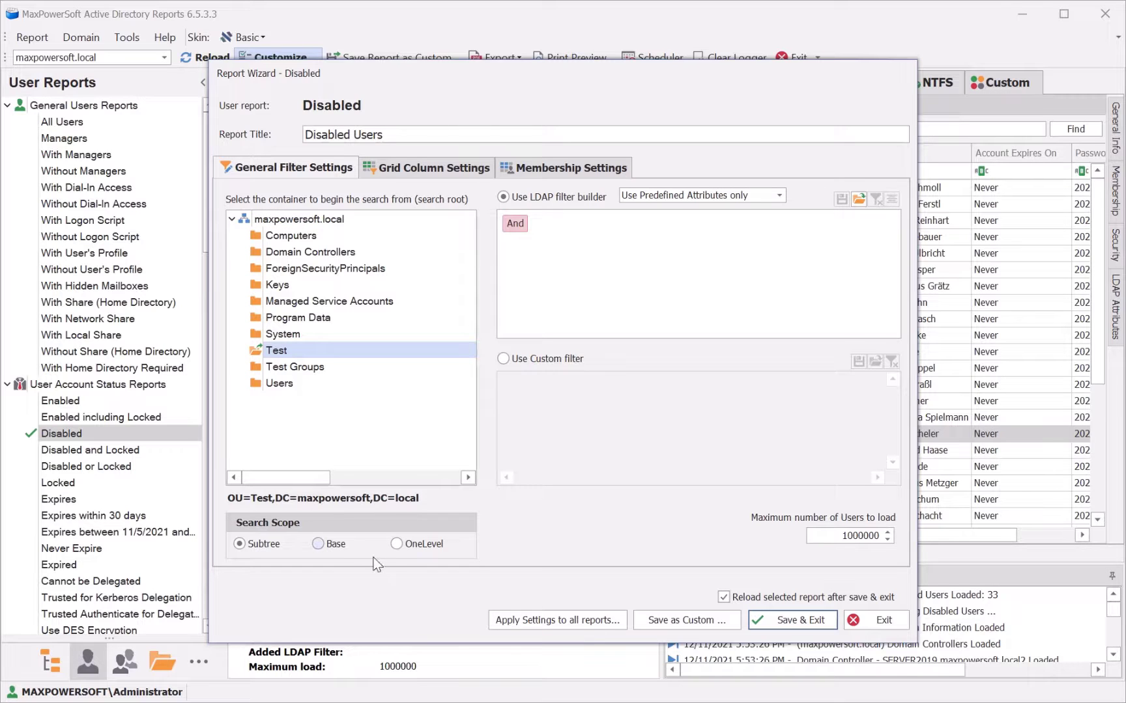
click(412, 548)
click(332, 547)
click(261, 545)
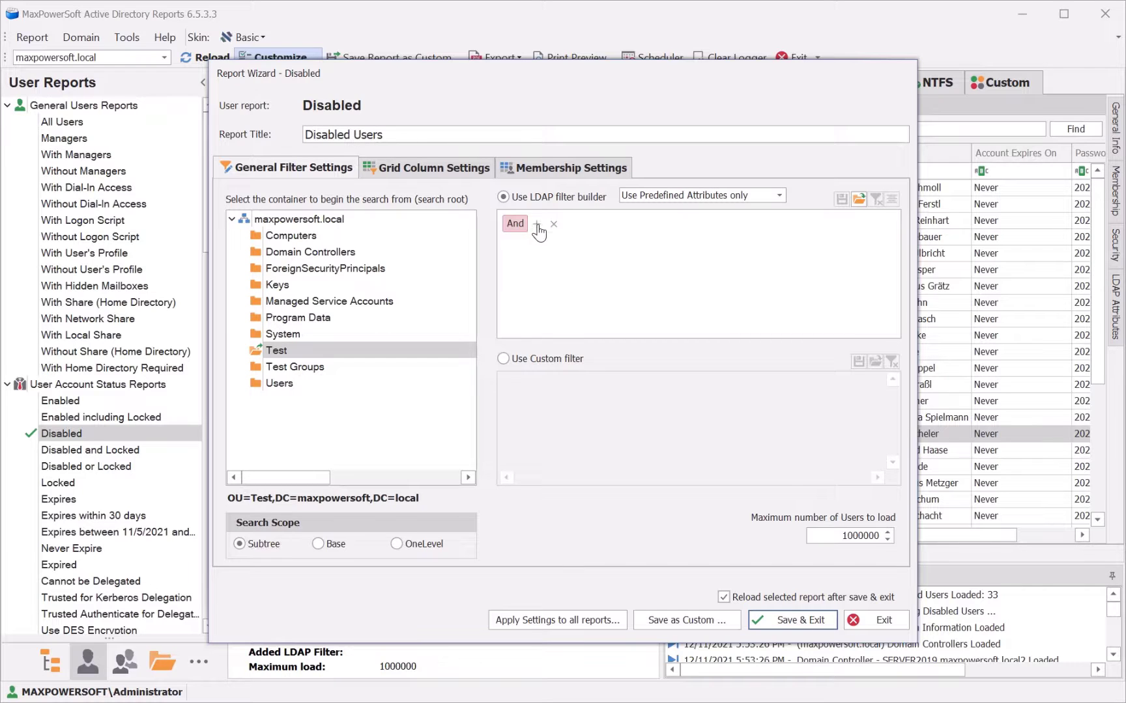
Step: Add an LDAP filter condition requiring Display Name to begin with b
click(536, 223)
click(567, 248)
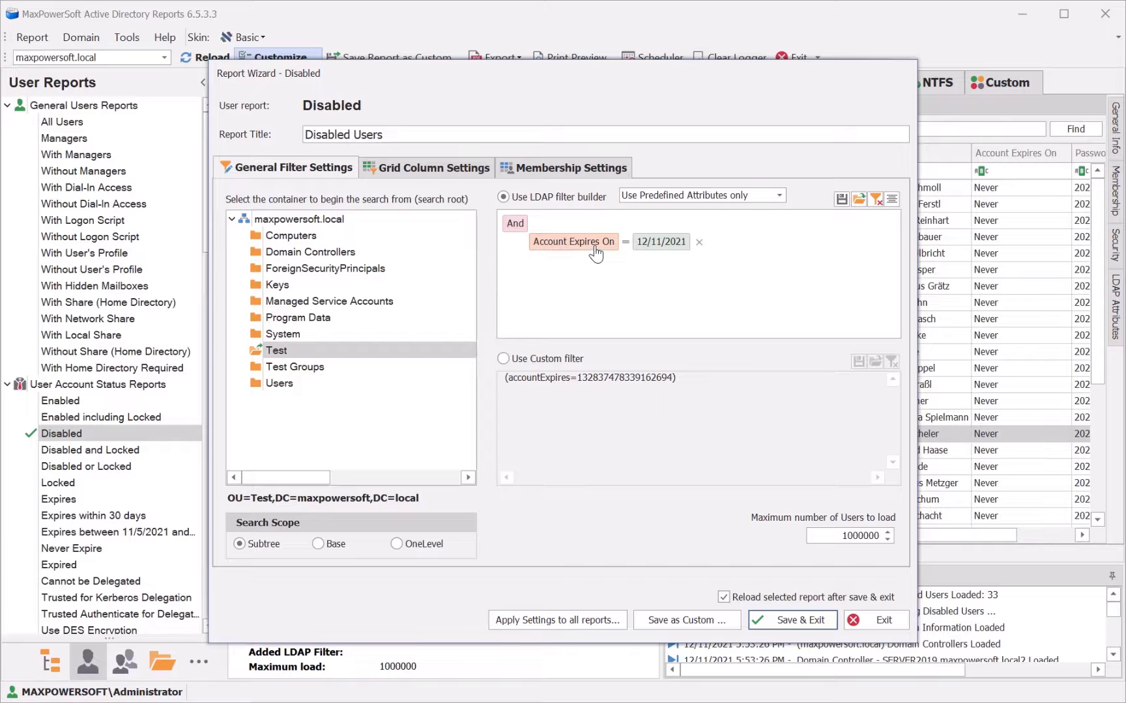
click(594, 247)
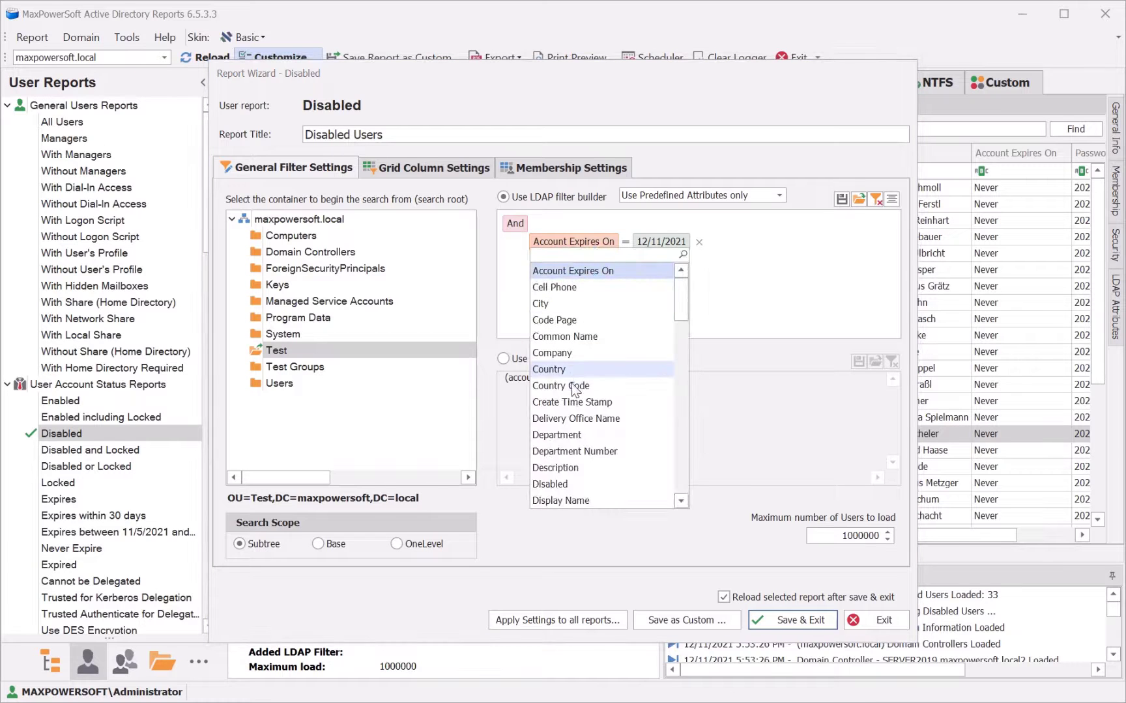
click(560, 500)
click(669, 242)
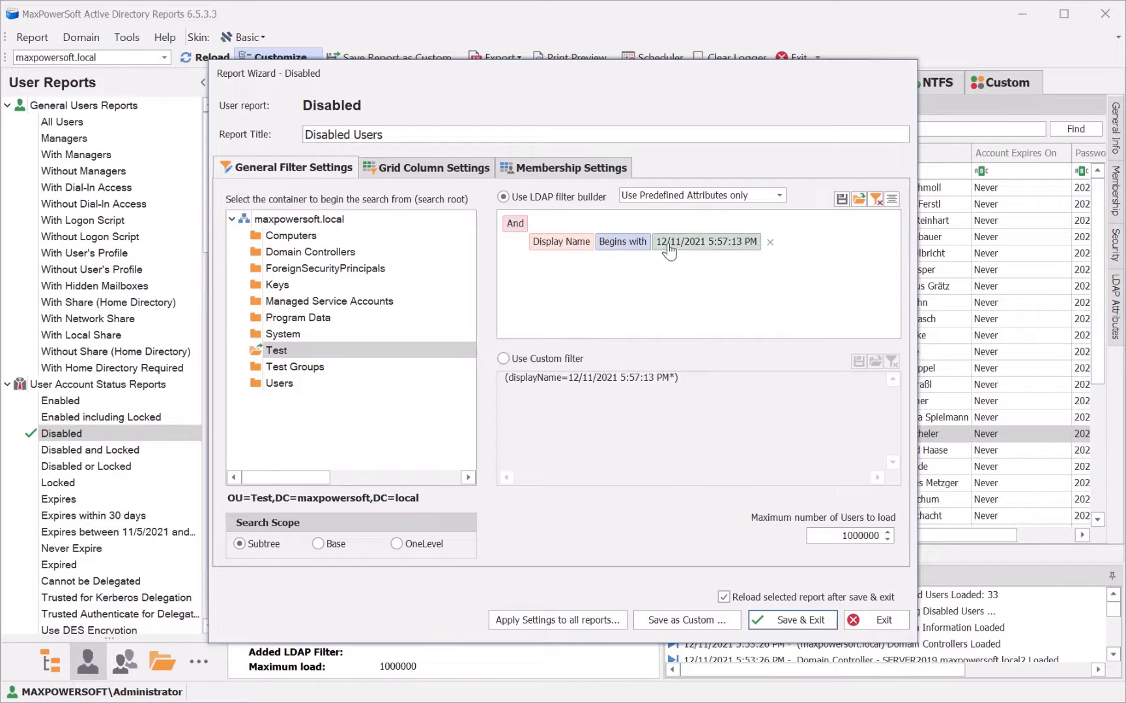
text(b)
key(Return)
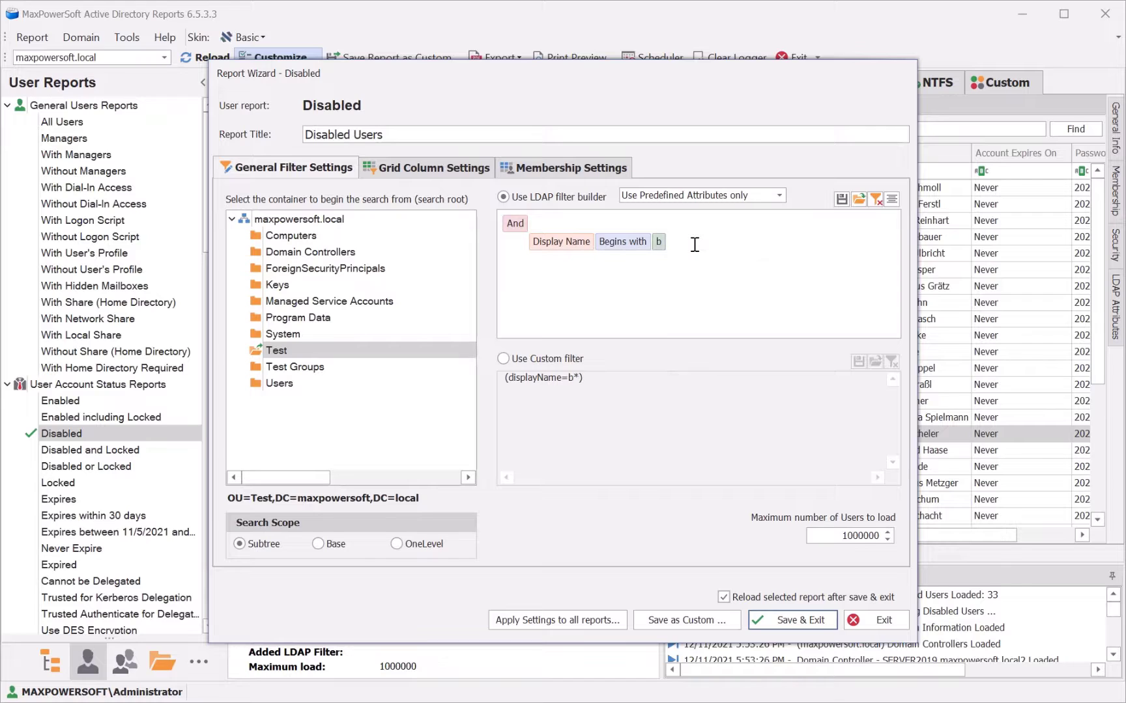
Step: Add a second LDAP filter condition requiring that Common Name is not blank
click(536, 223)
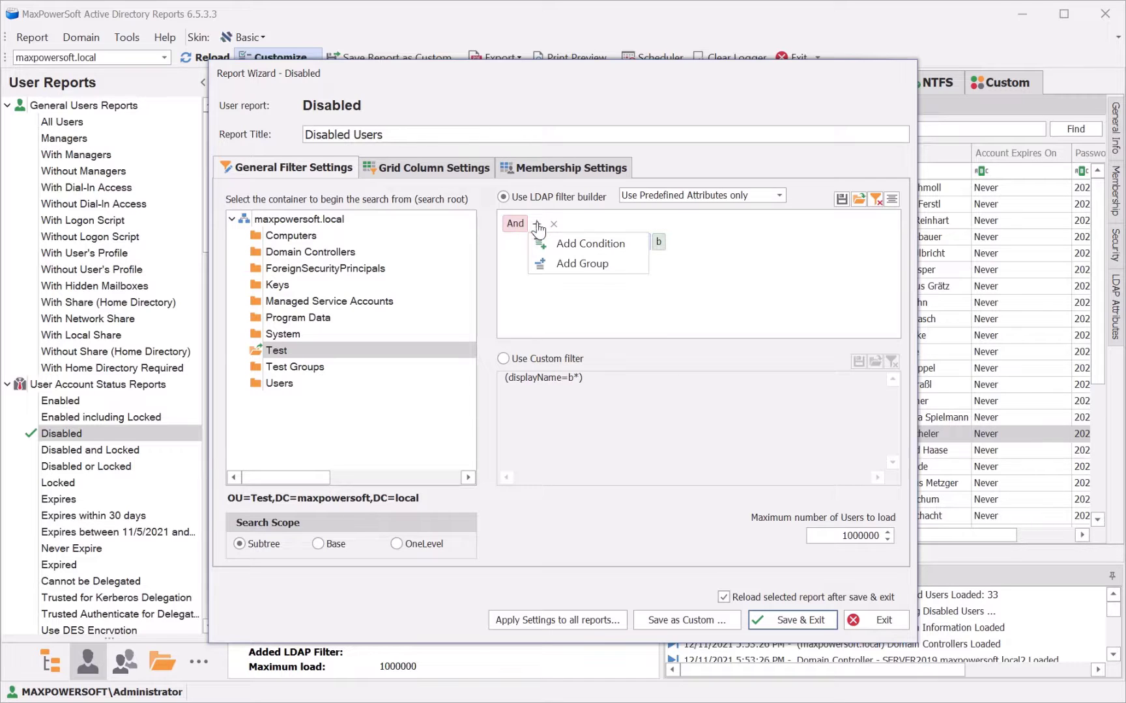
click(536, 244)
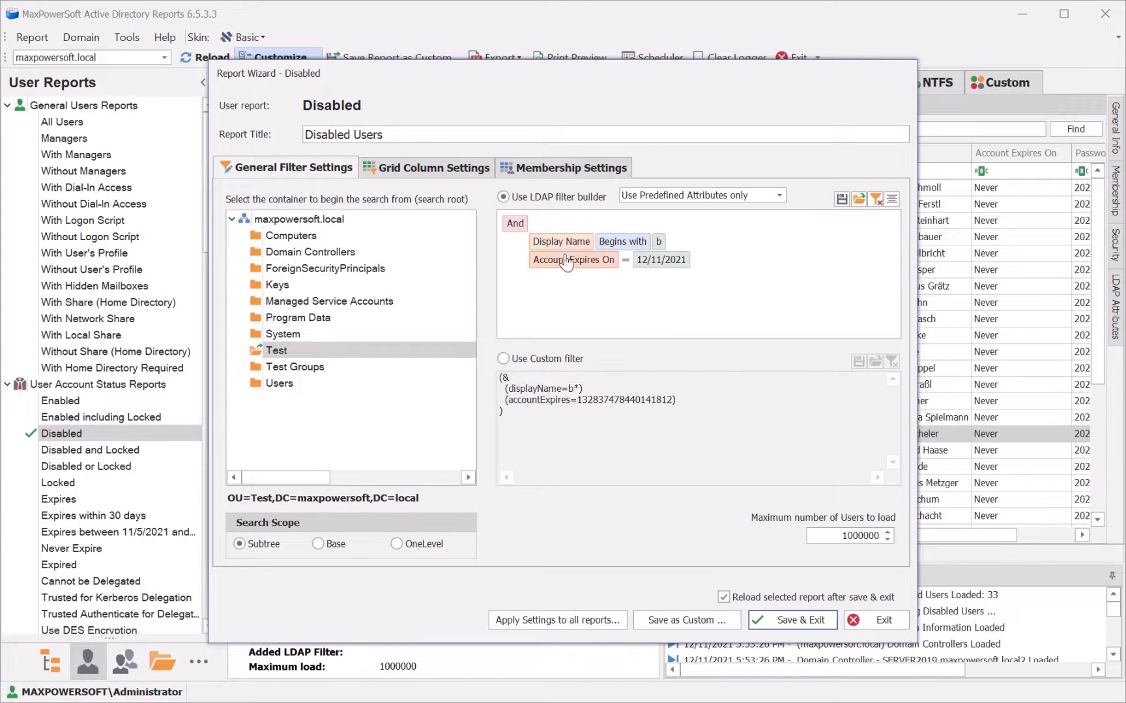
click(571, 260)
click(565, 355)
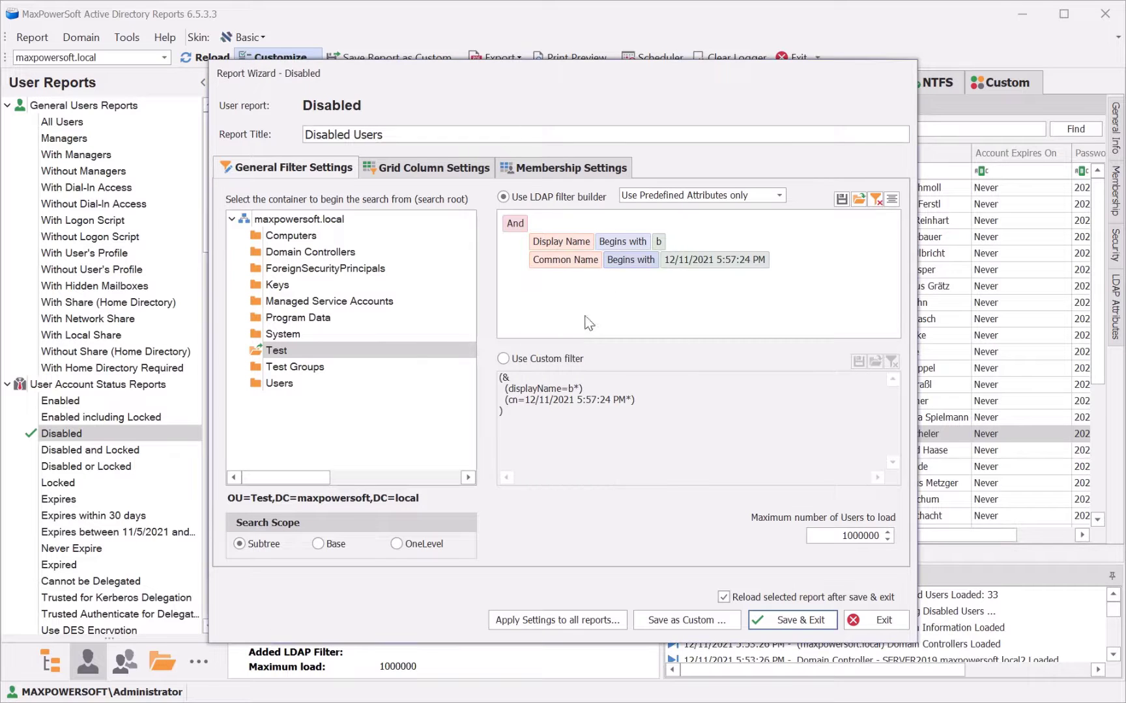
click(630, 260)
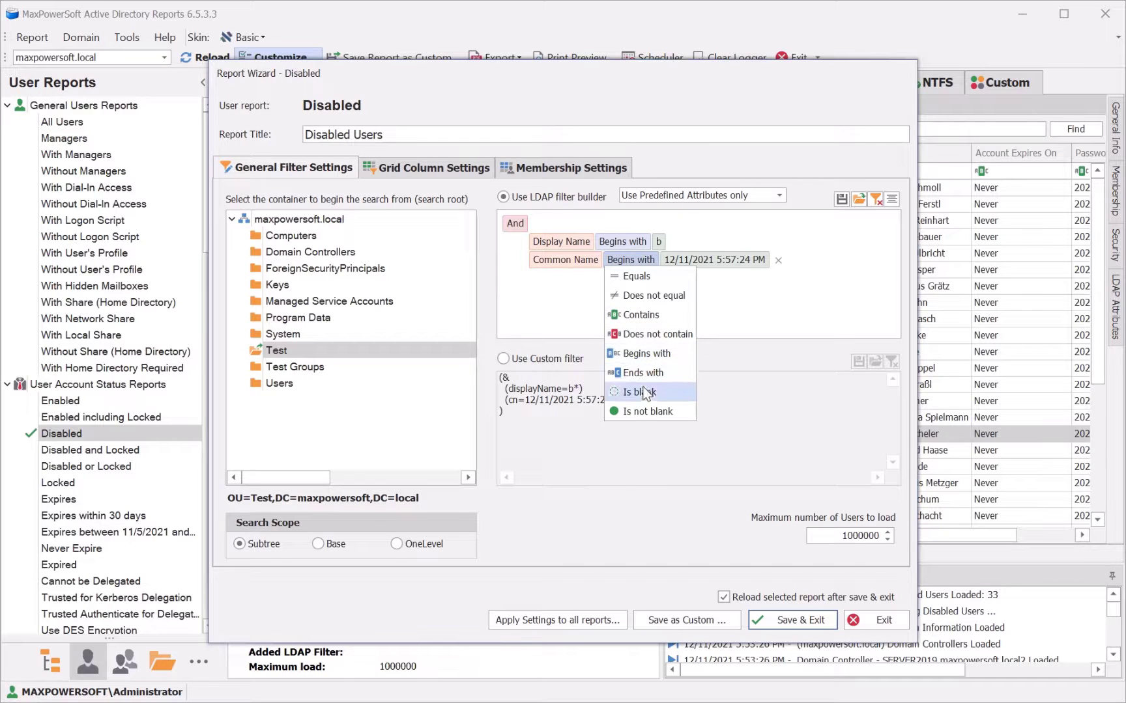
click(646, 411)
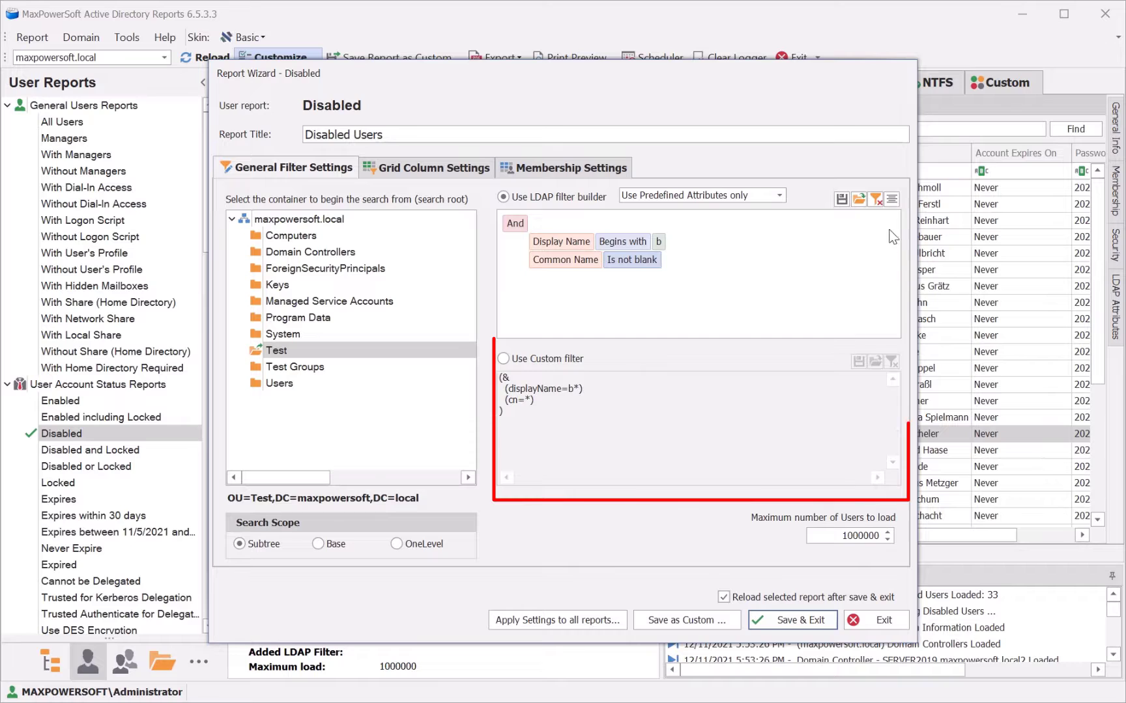
Step: Toggle the generated LDAP filter's text formatting and back, and lower the maximum number of users to load to 999993
click(890, 200)
click(890, 202)
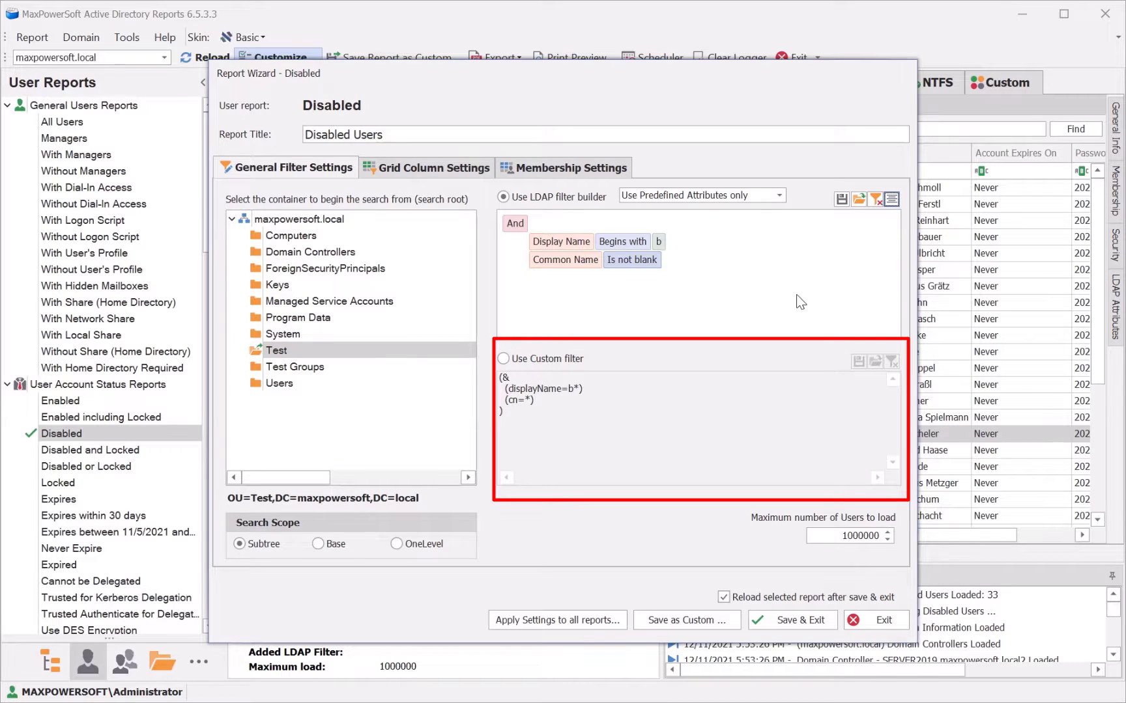
click(886, 538)
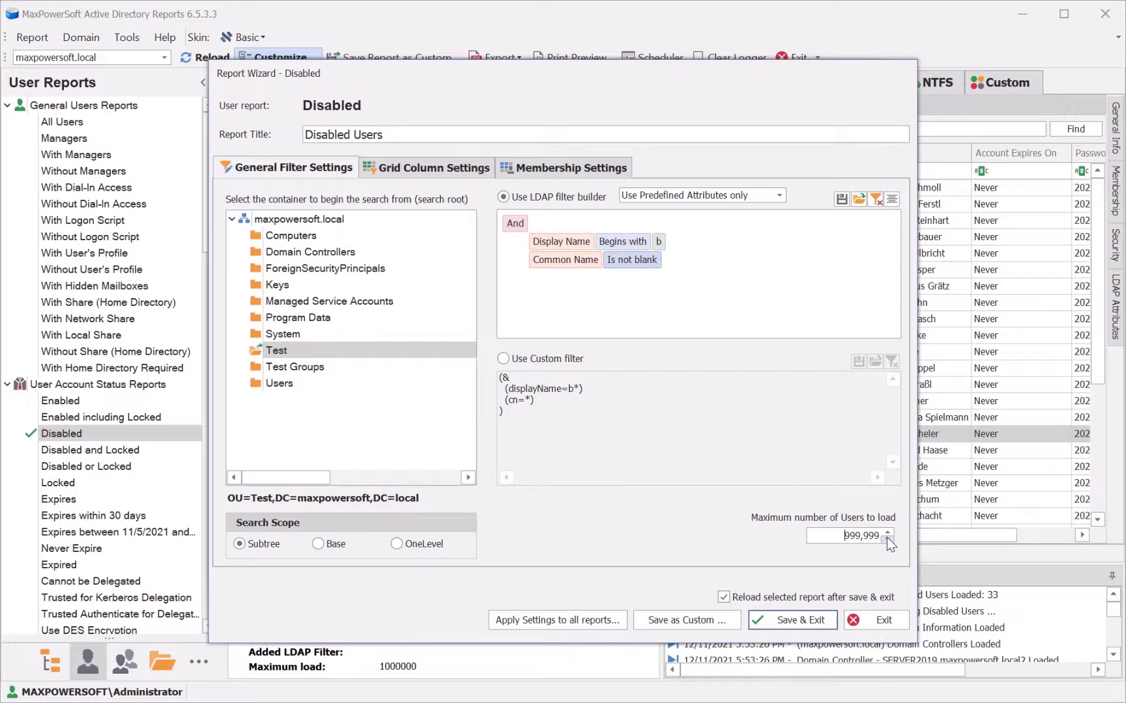
click(887, 539)
Step: Browse the AD user attributes in the grid column settings, then add the predefined Bad Password Time attribute as a report column
click(435, 168)
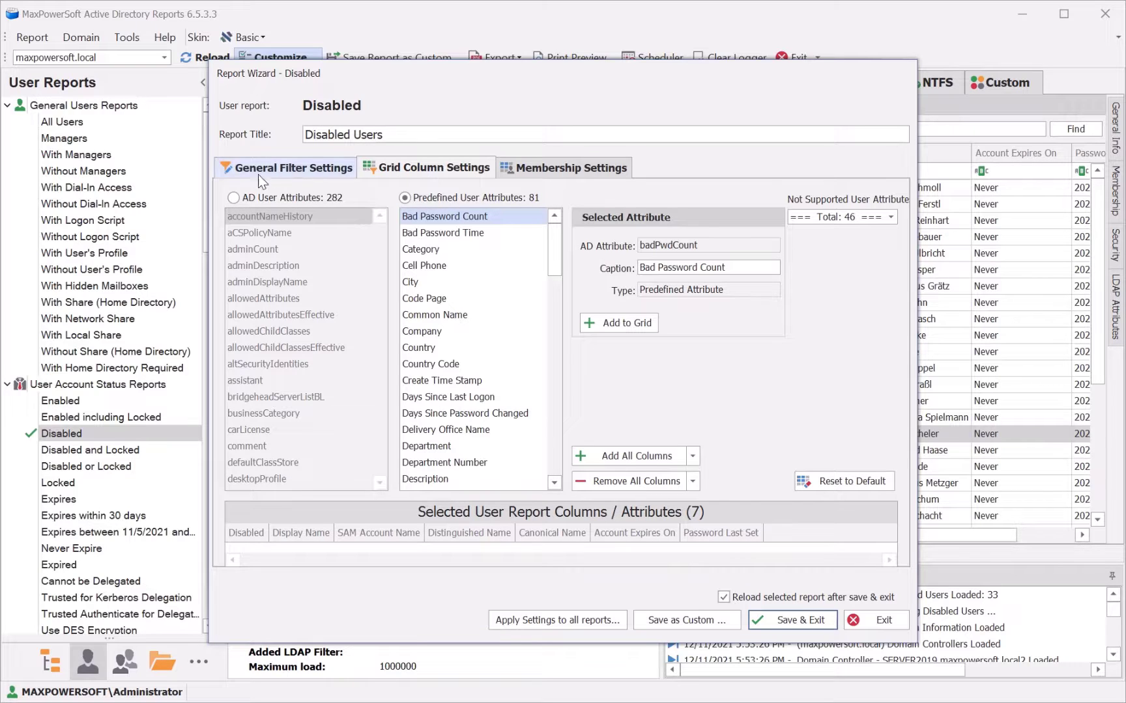
click(233, 197)
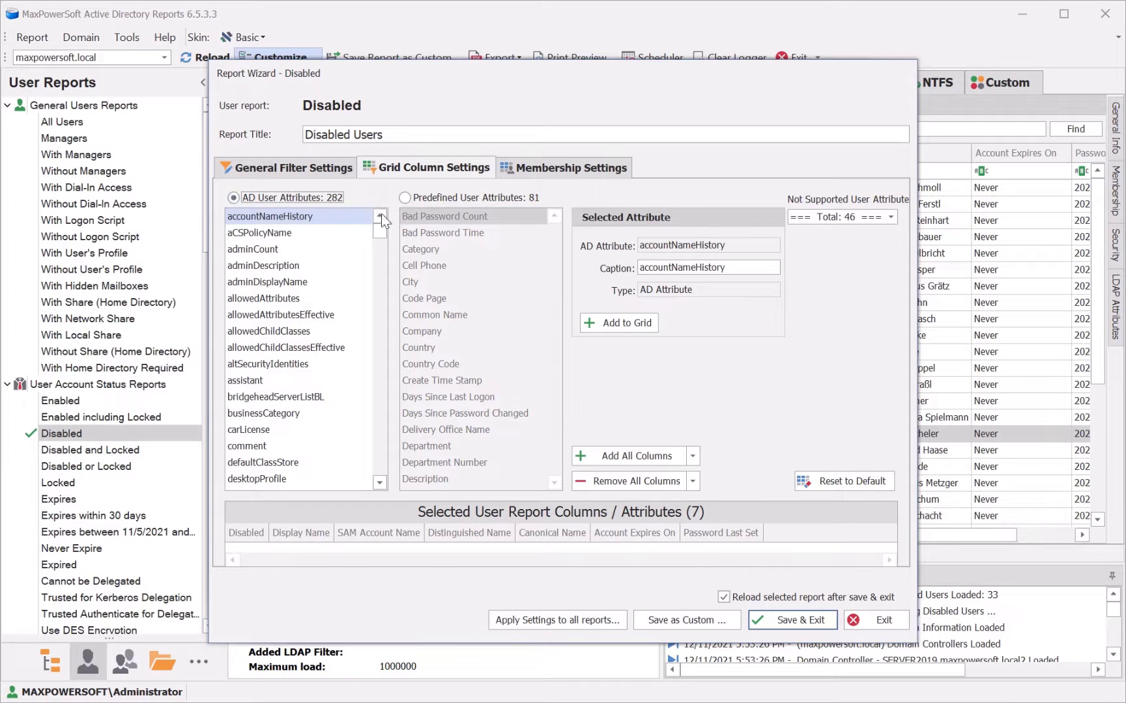
drag(381, 234, 392, 210)
click(405, 198)
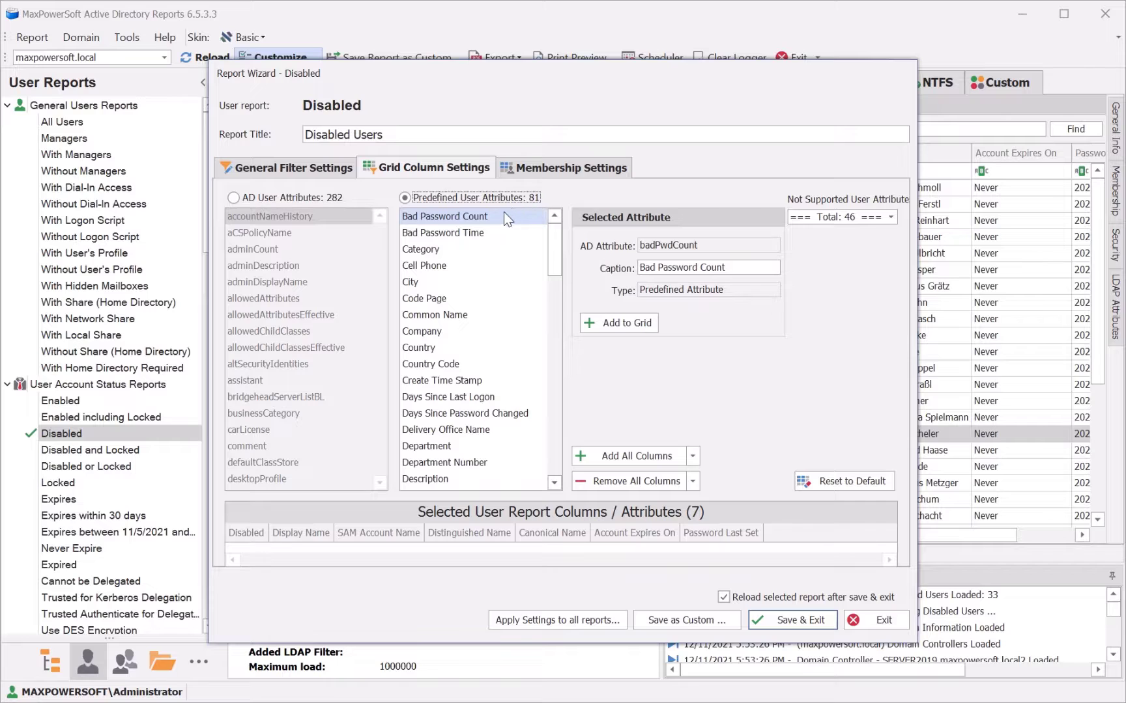
click(465, 235)
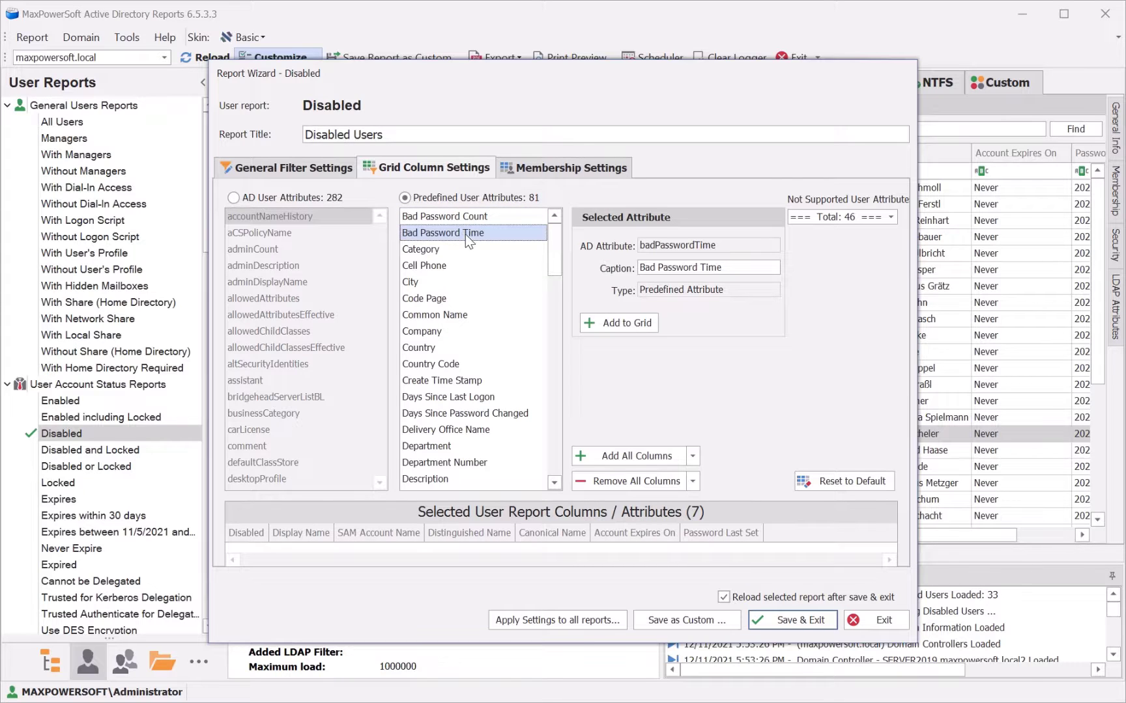
double_click(465, 233)
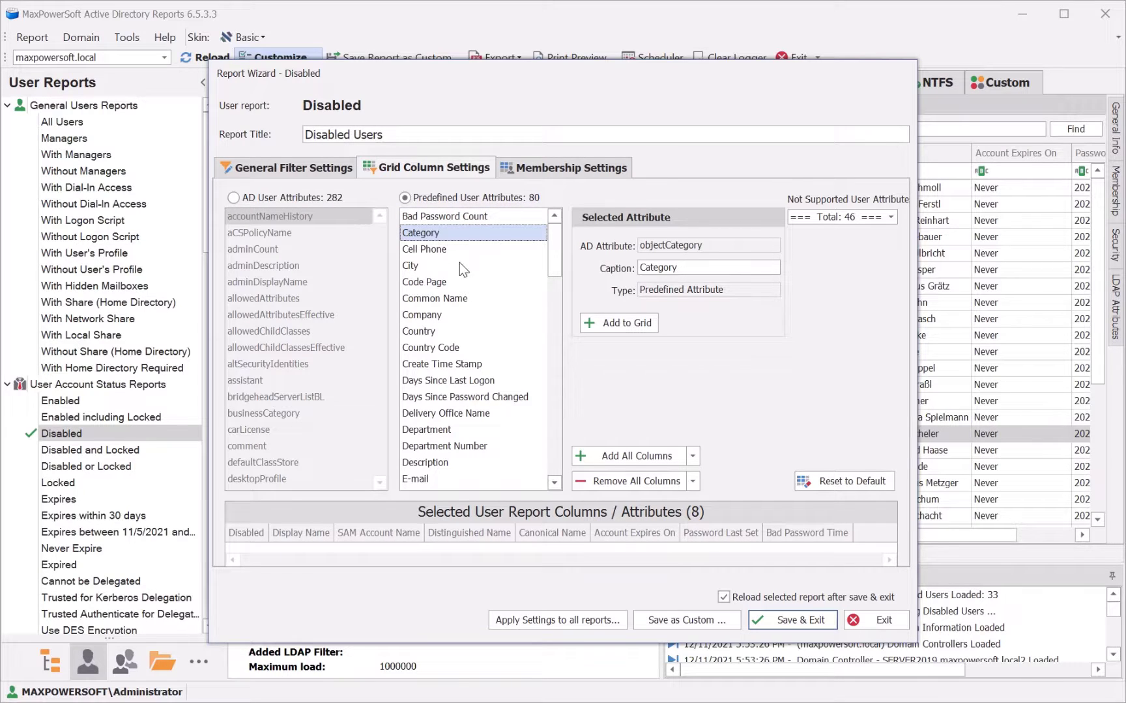
Step: Add Common Name and Bad Password Count to the report columns, placing the latter after Display Name, and remove both again
click(448, 300)
click(615, 324)
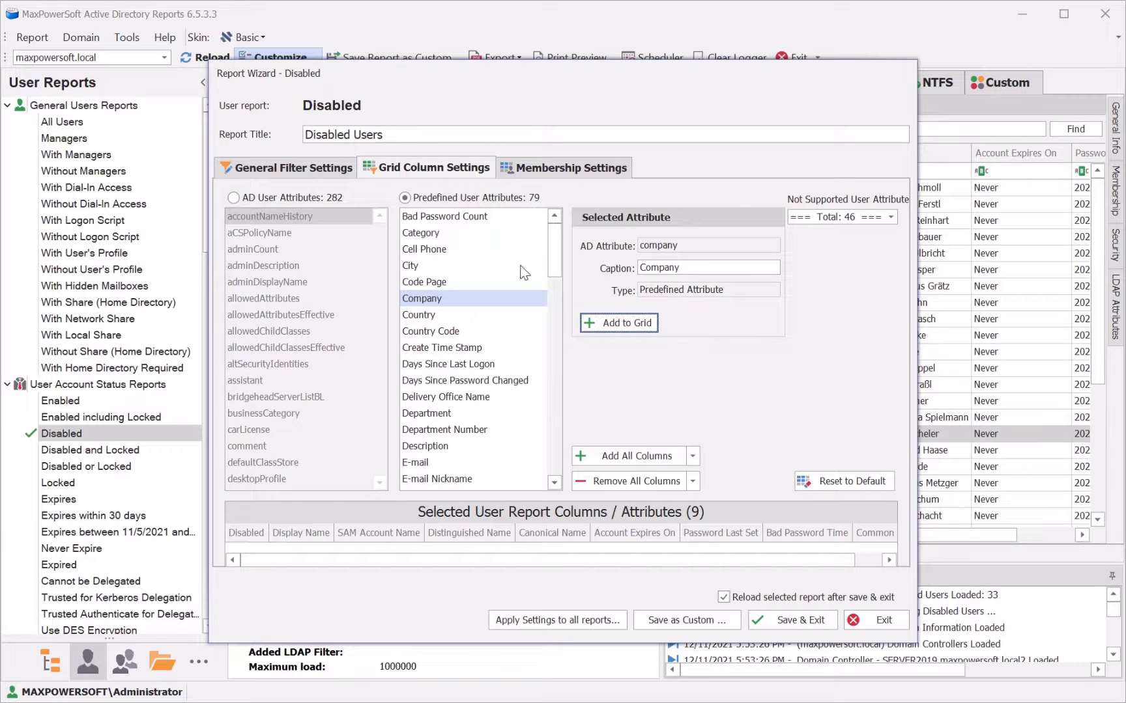
click(443, 222)
drag(463, 225, 409, 538)
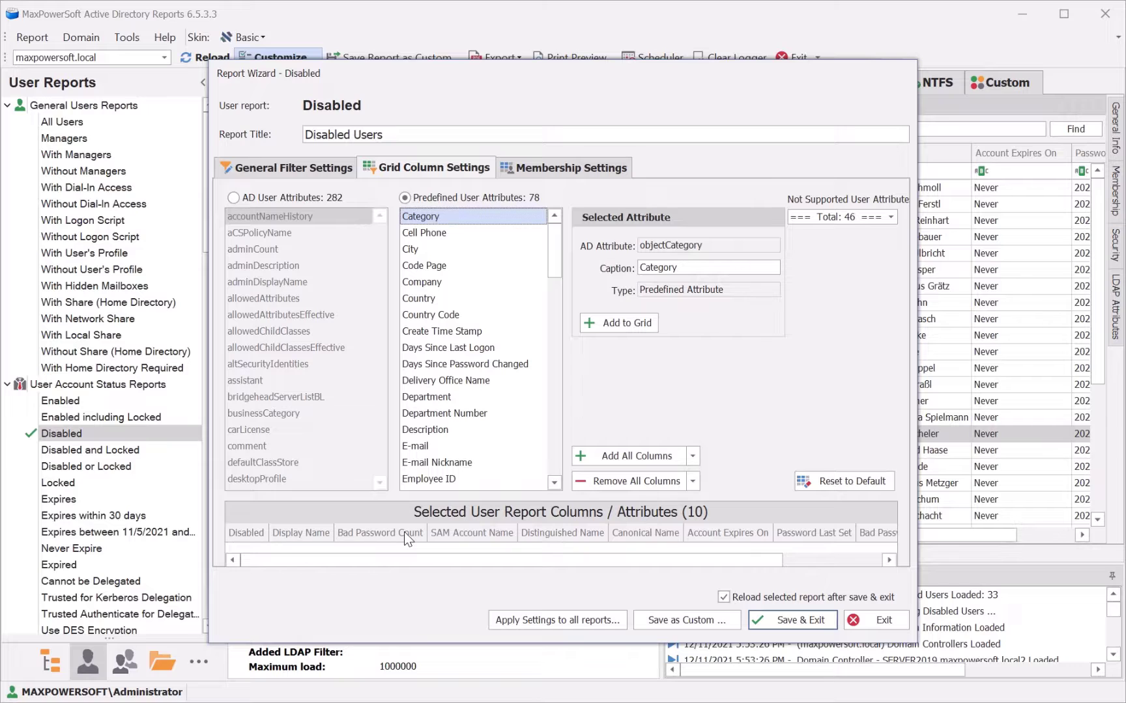
drag(404, 531, 657, 387)
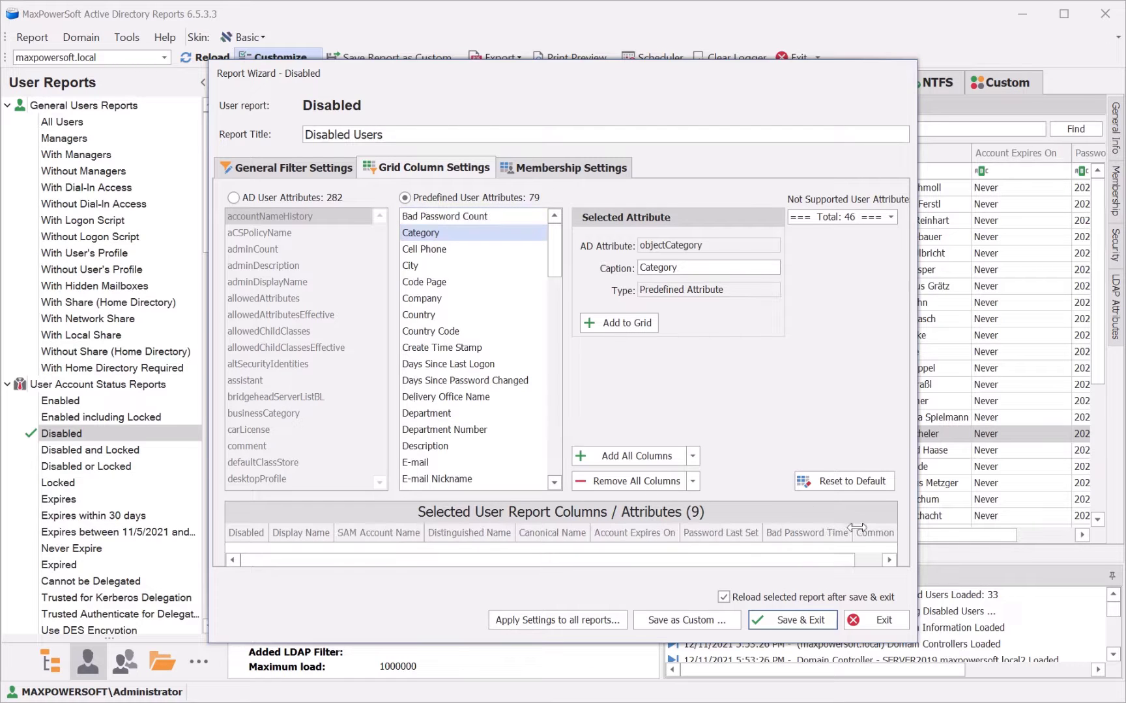
drag(866, 533, 775, 381)
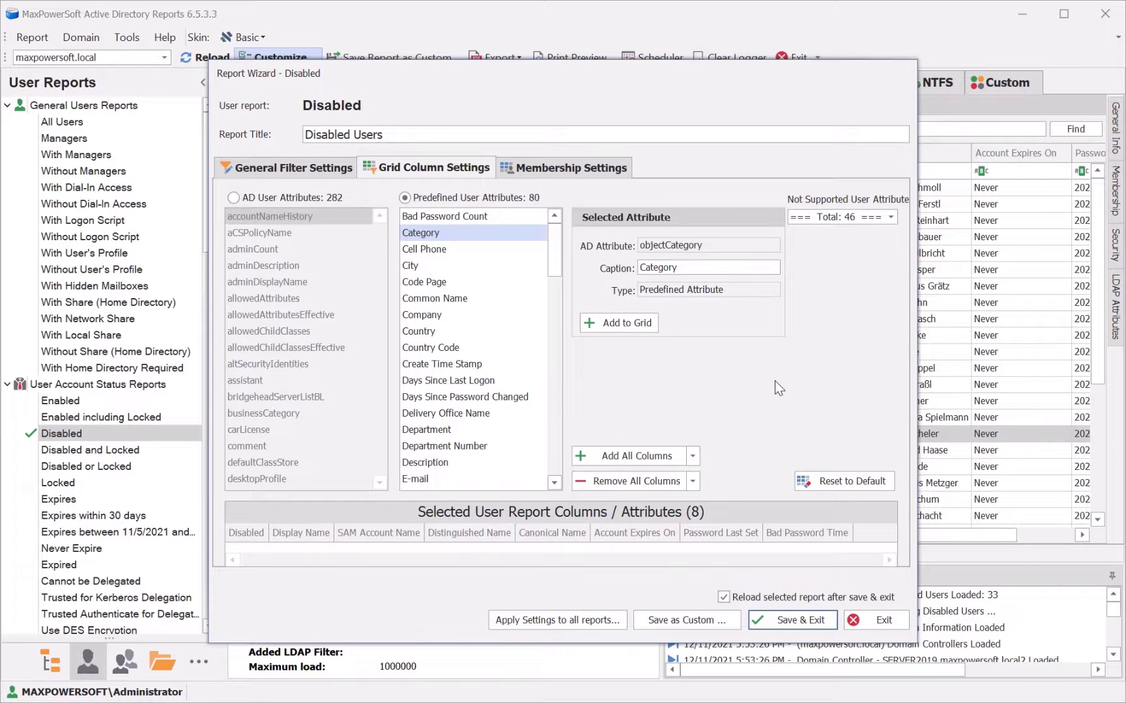
Step: Enable loading of user membership for all security groups including nested membership
click(578, 166)
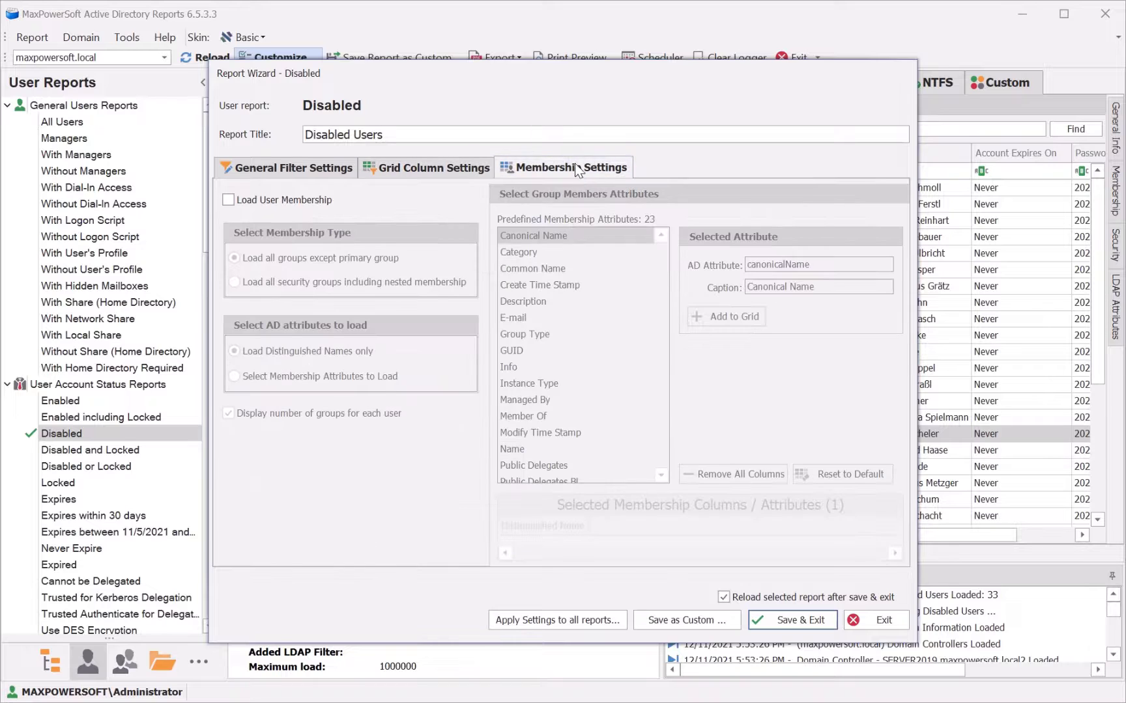
click(228, 200)
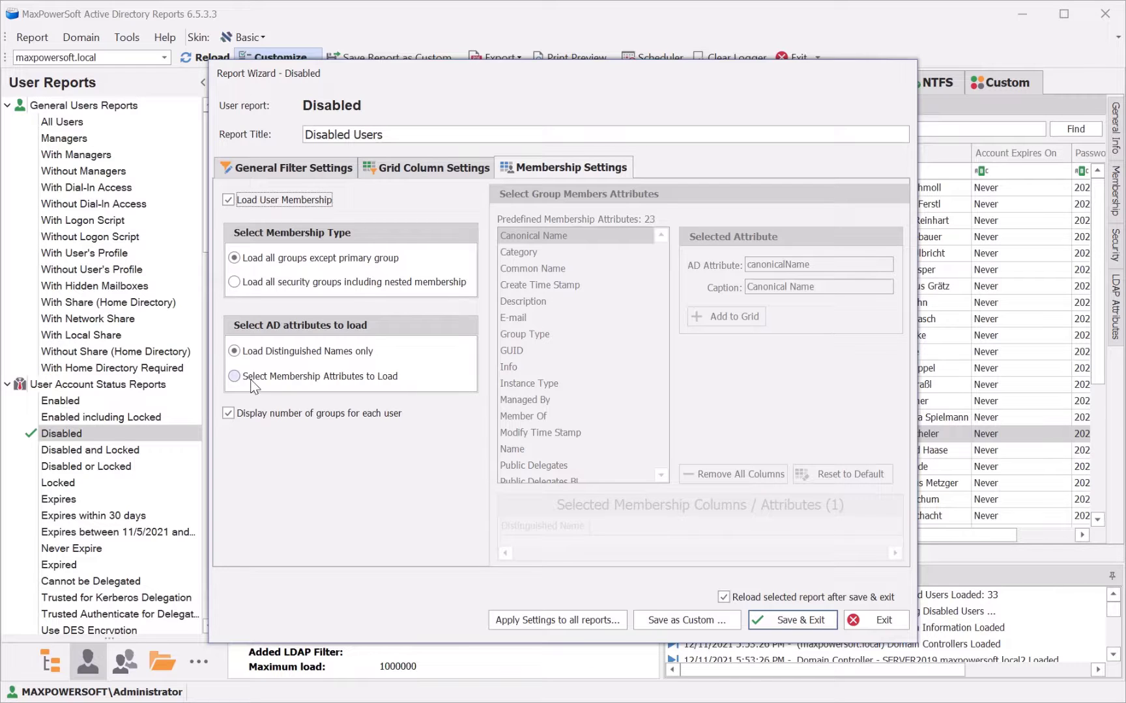
click(269, 284)
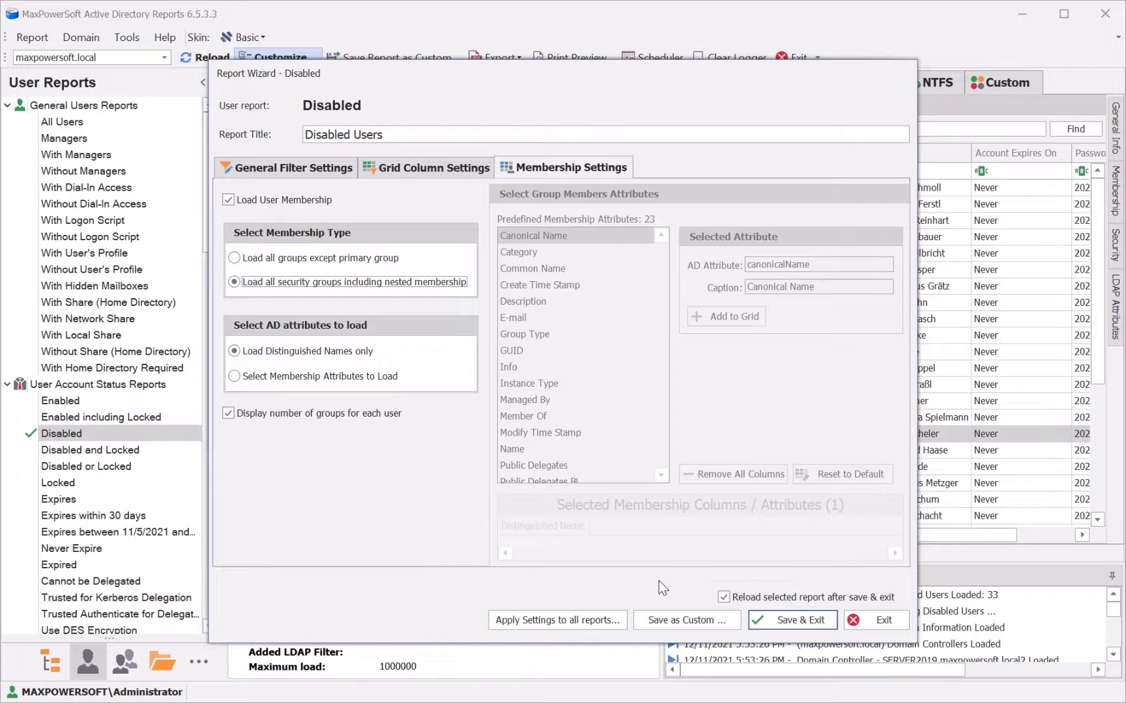
Step: Check the options for applying the settings to all reports, then save the report as custom report Disabled Users 01 for the current domain only
click(549, 621)
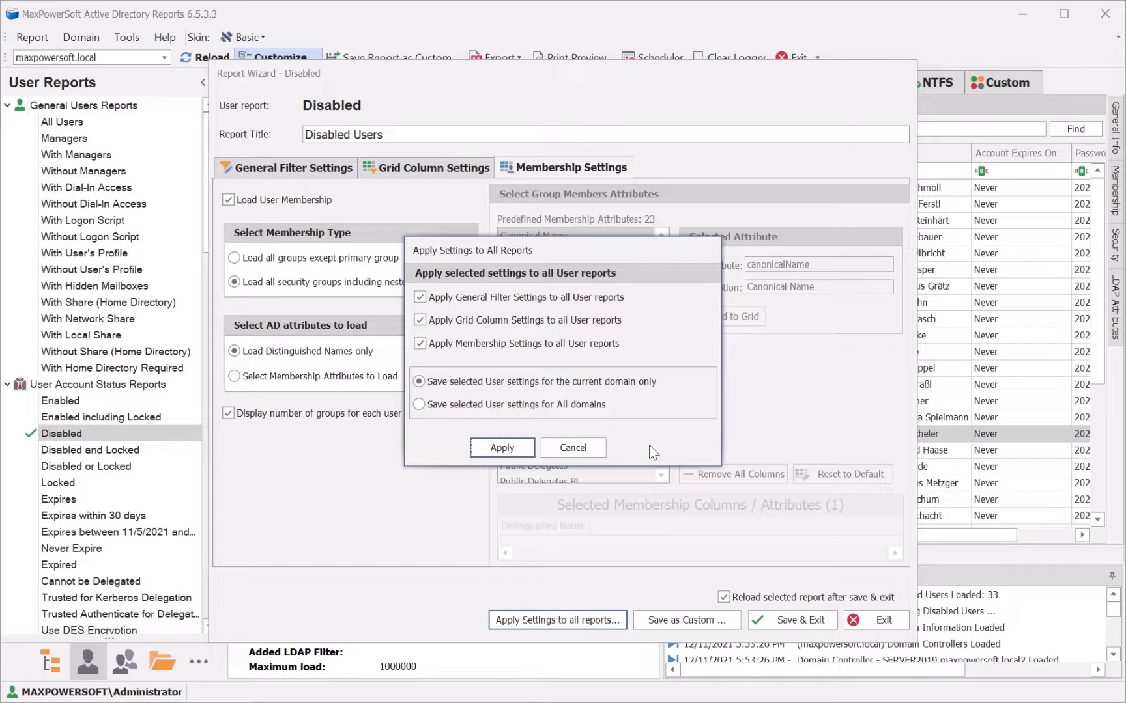
click(575, 448)
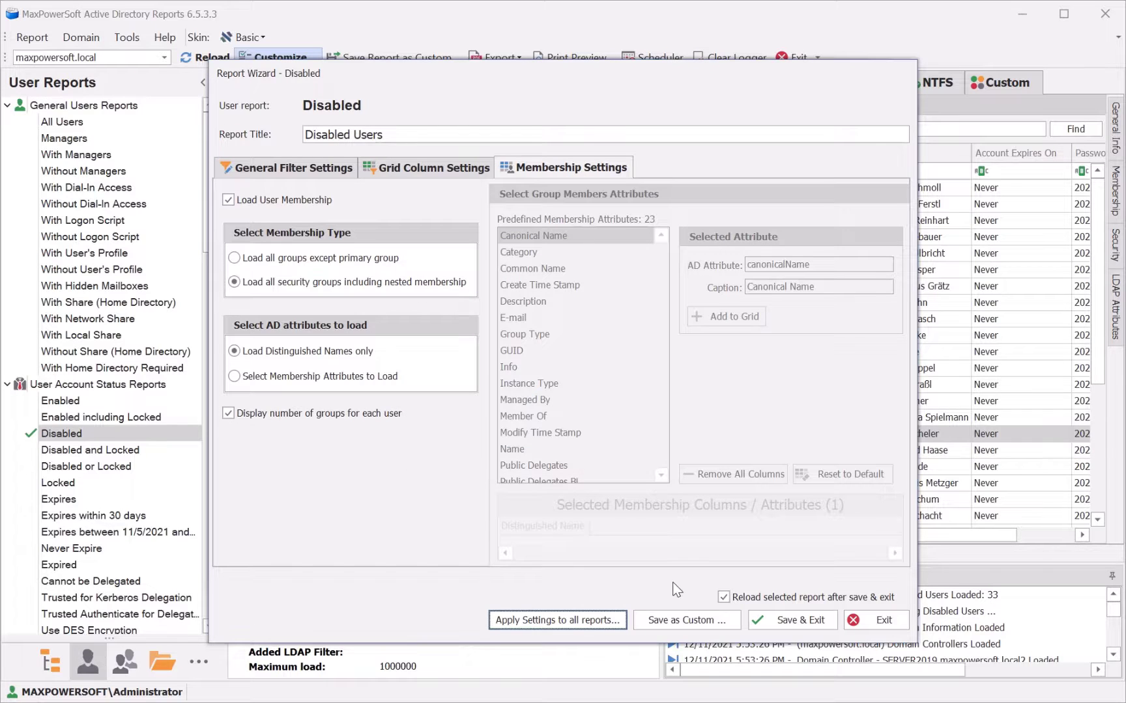
click(682, 620)
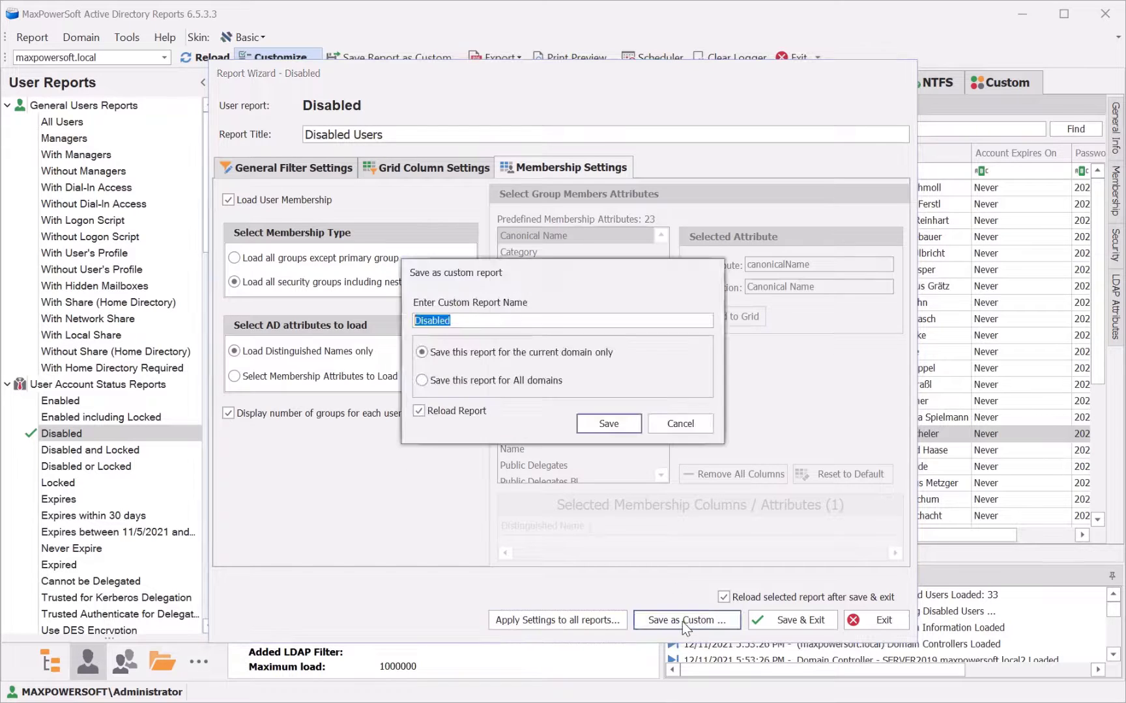
click(545, 319)
text(Users 01)
click(619, 424)
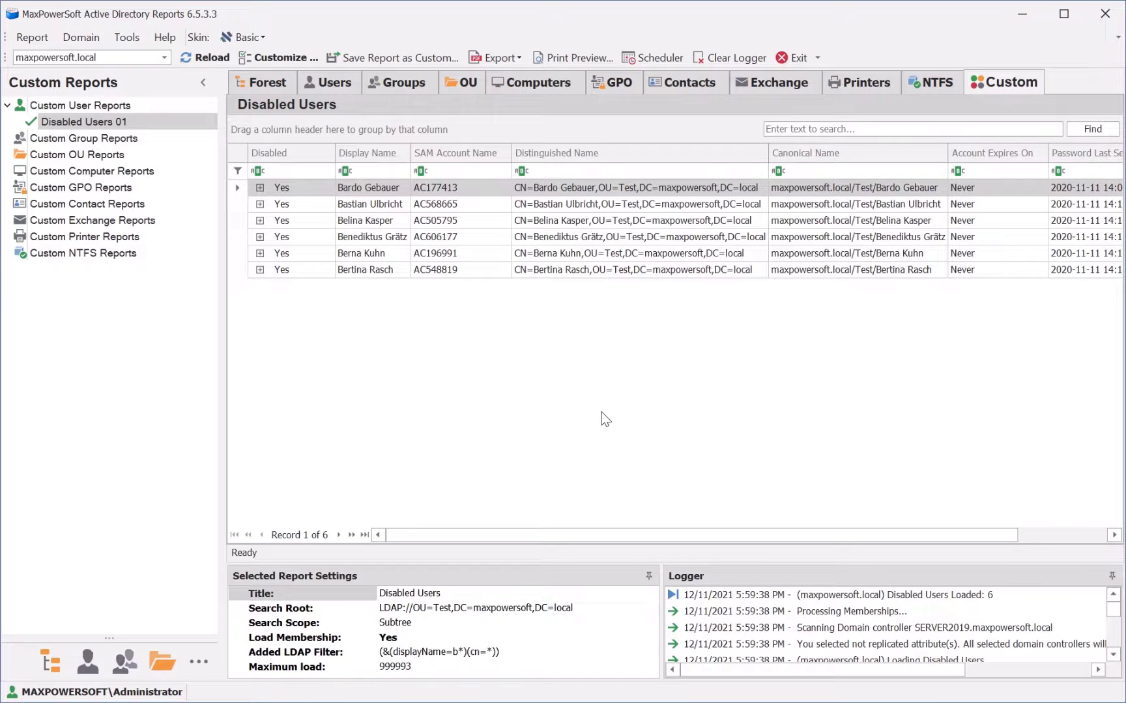
Step: Export the Disabled Users 01 report to PDF and view the file, then look at the report's print preview
click(504, 56)
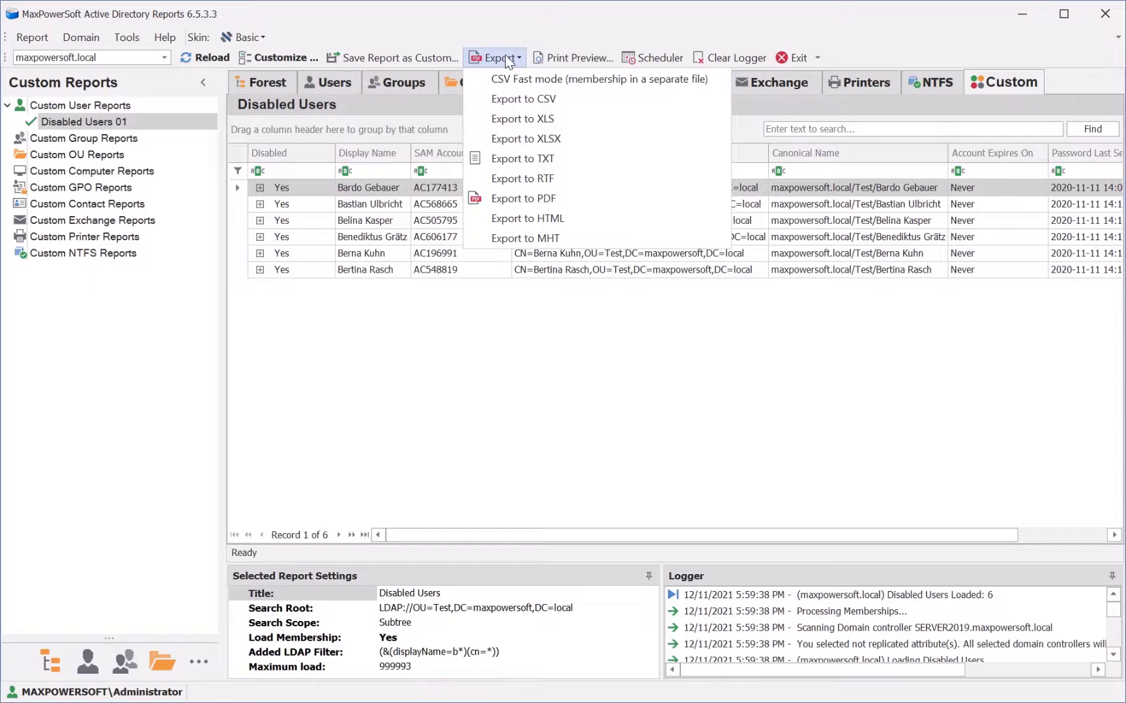
click(523, 192)
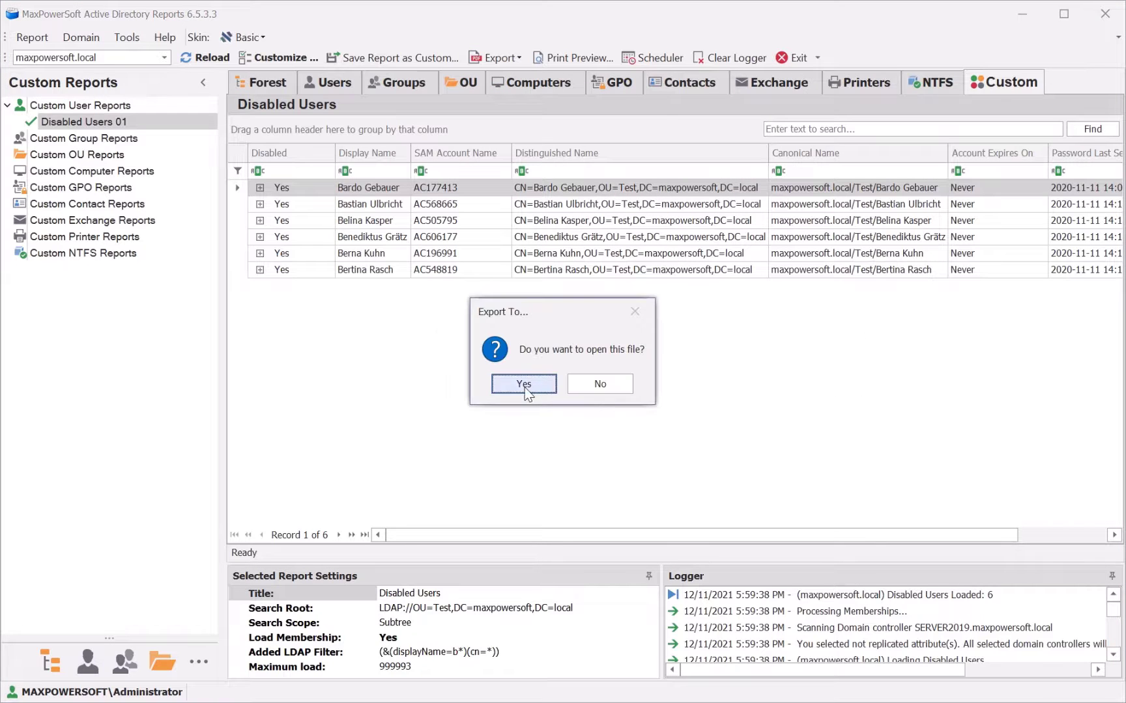
click(524, 384)
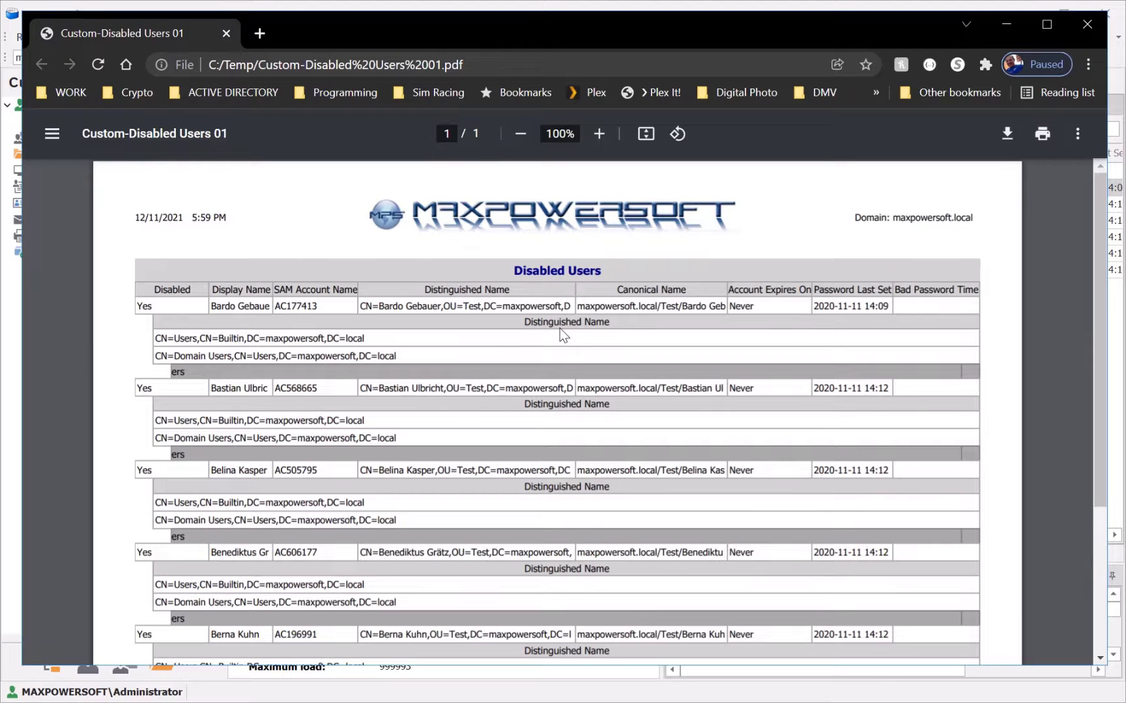
click(1086, 25)
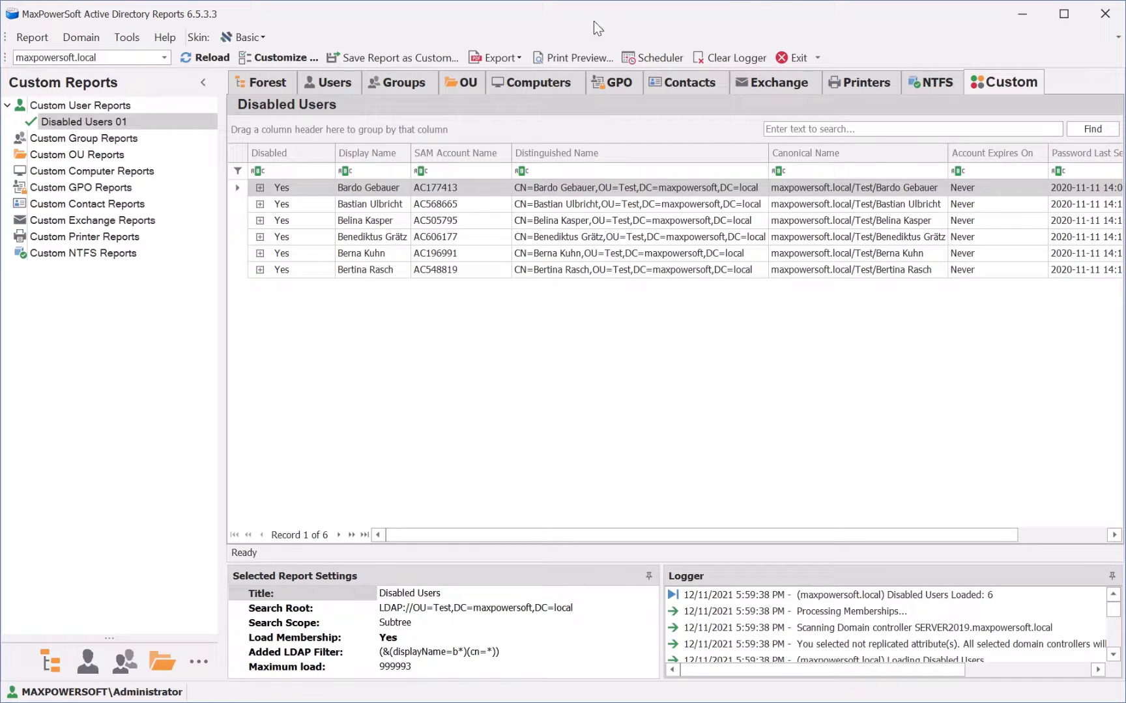
click(570, 56)
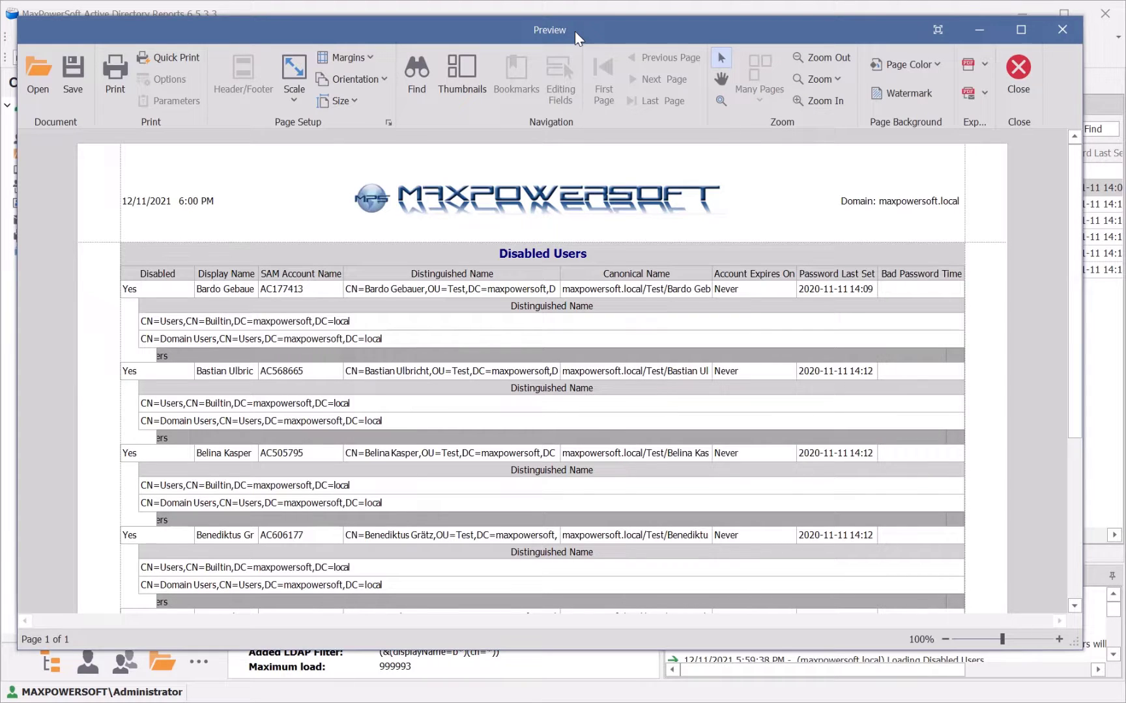
click(1019, 68)
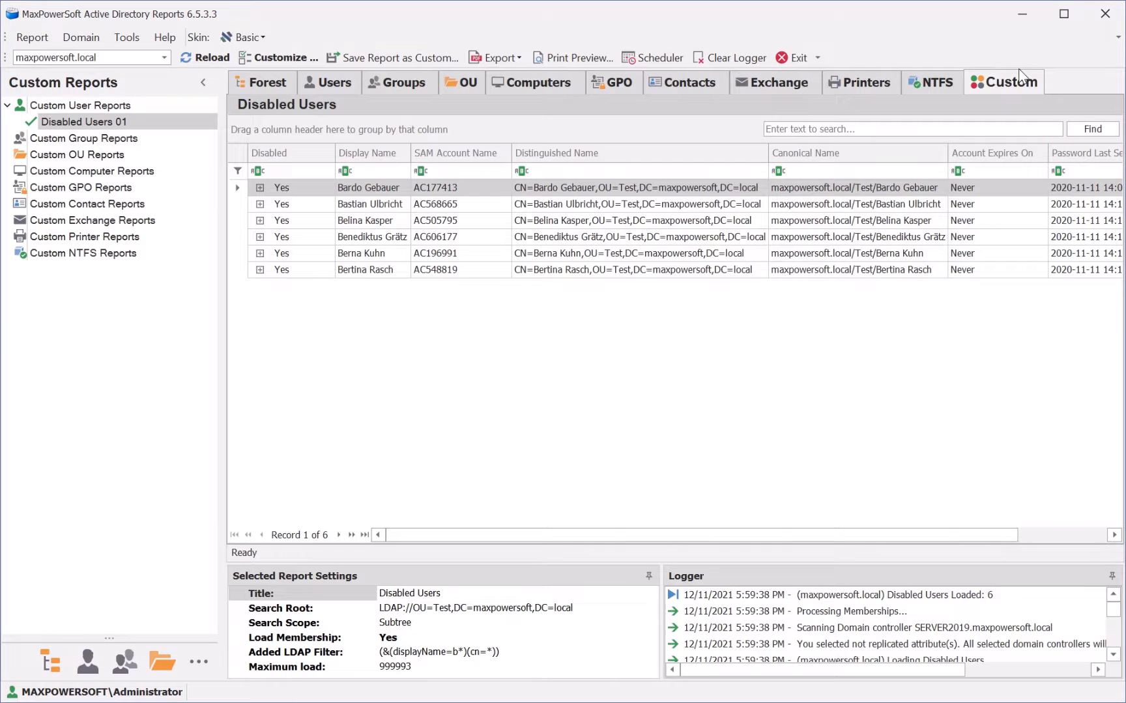
Step: In the Scheduler, review the Disabled Users job and its recurrence without changes, then select and deselect the General Users Reports group
click(660, 57)
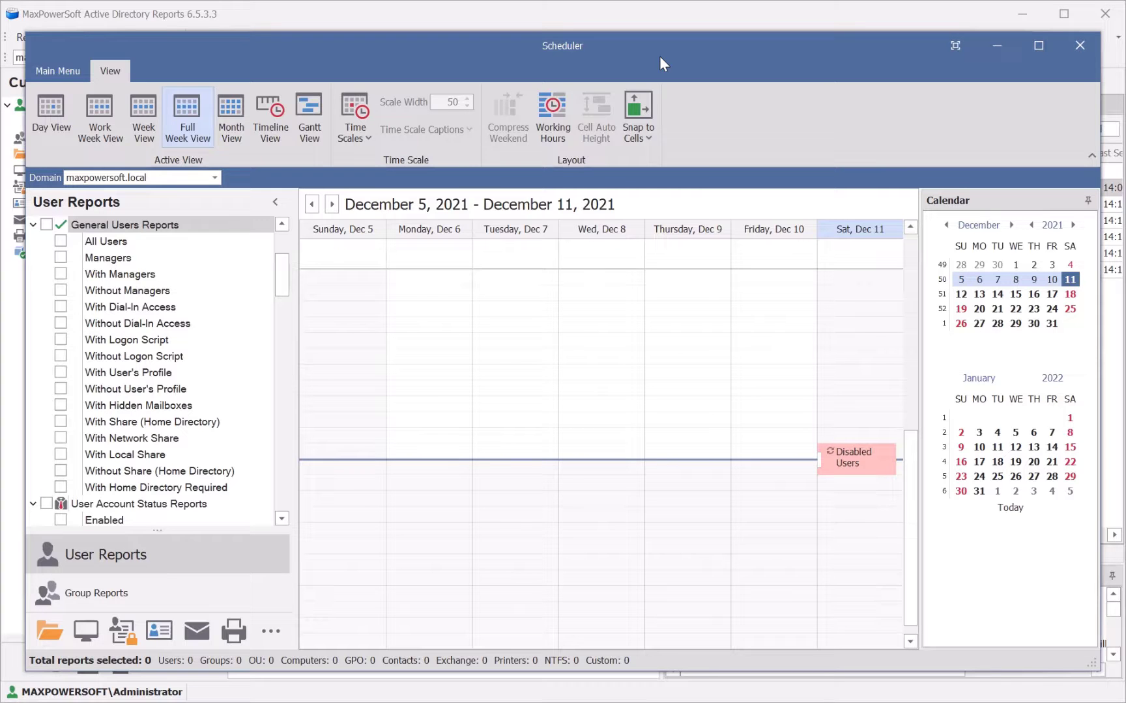
double_click(876, 465)
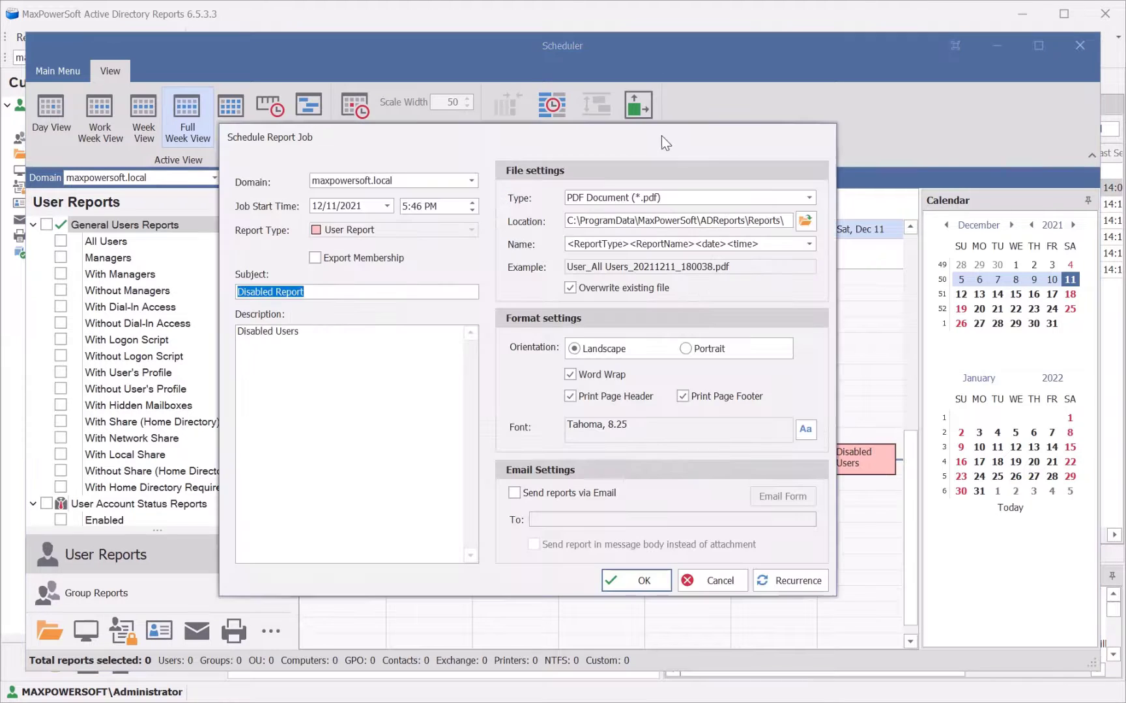
click(807, 585)
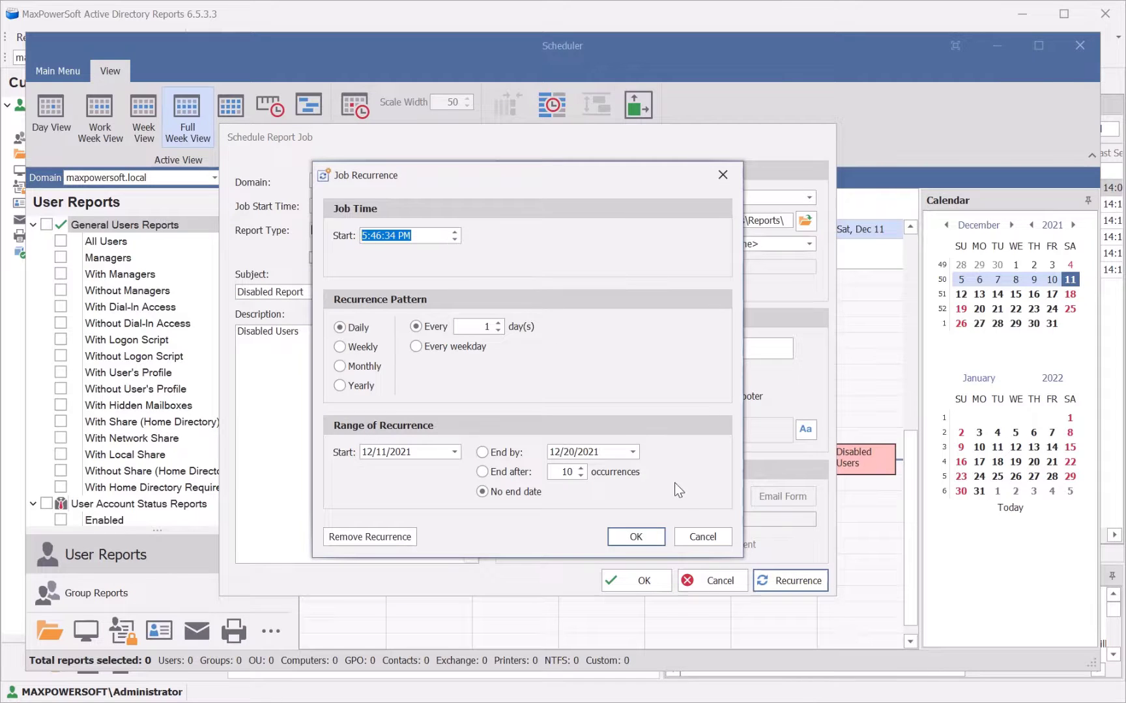
click(641, 544)
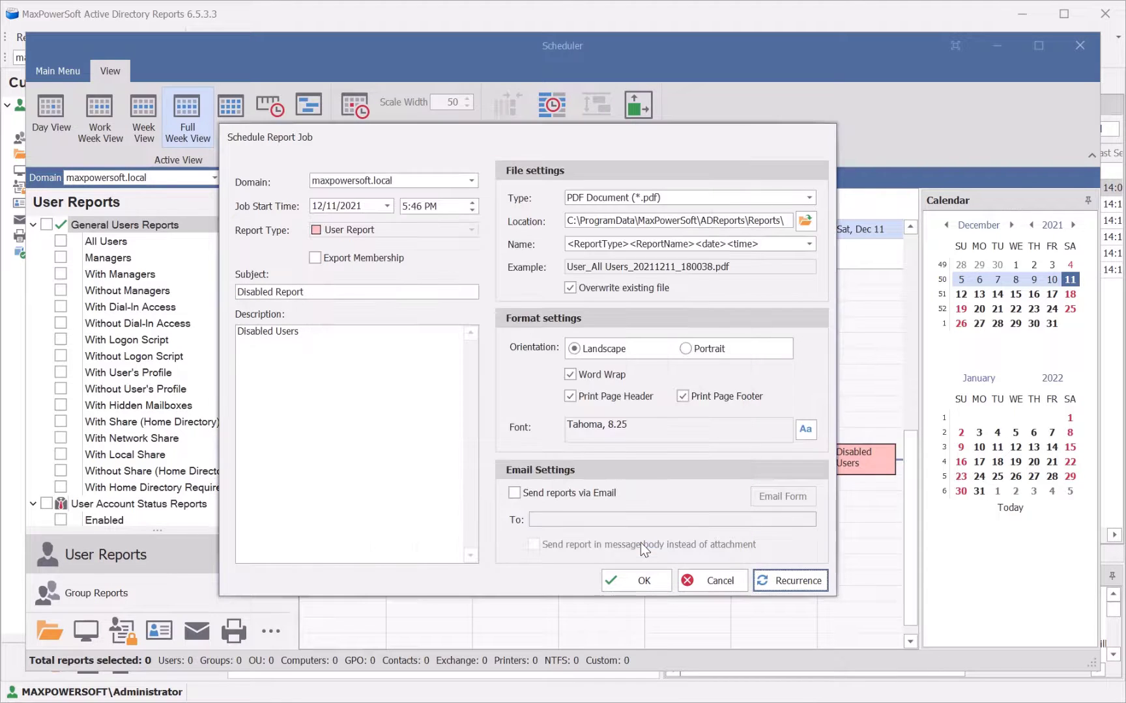
click(654, 580)
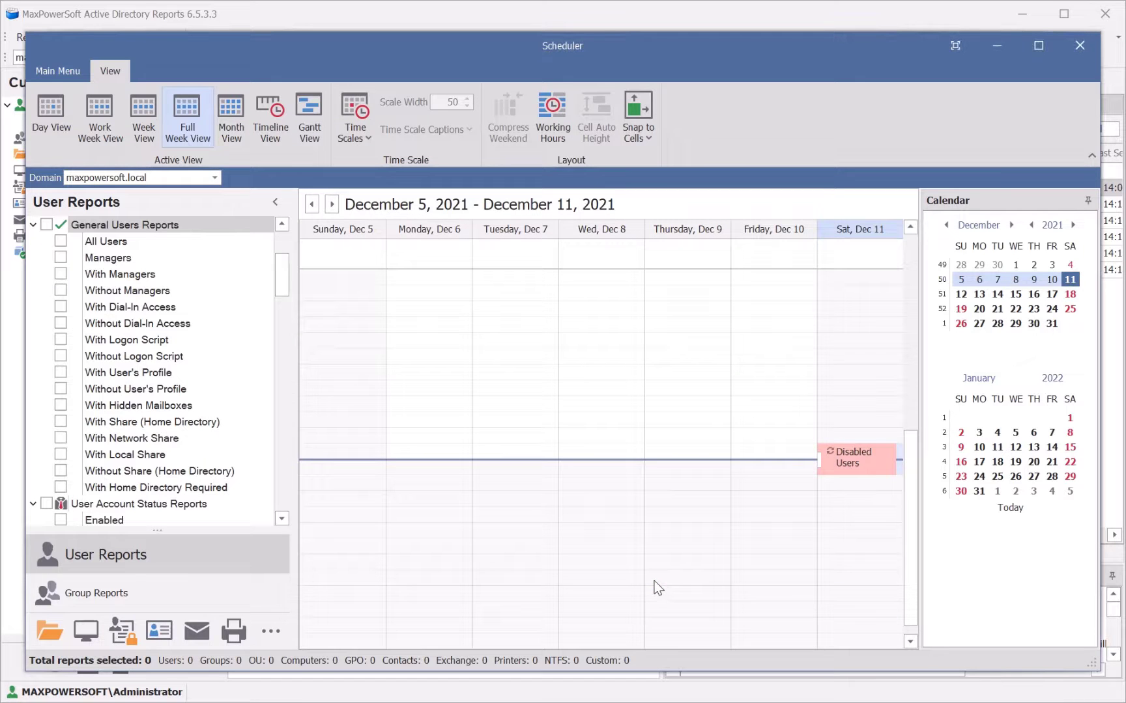
click(46, 225)
click(45, 225)
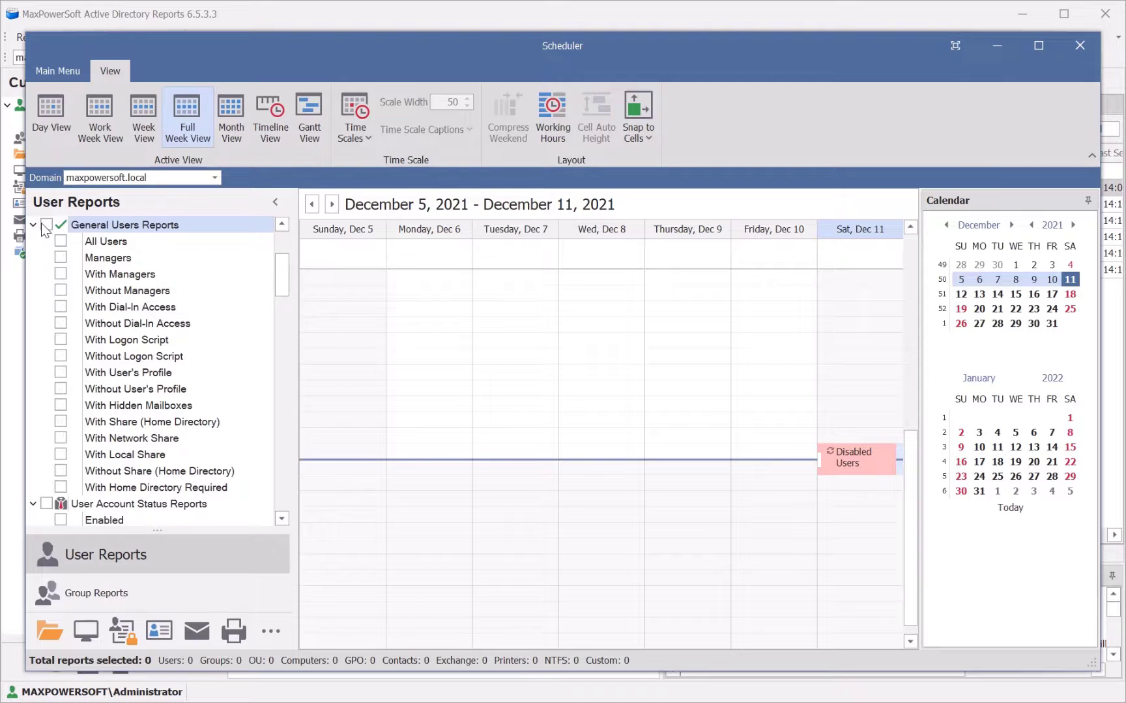
Step: View the scheduled jobs by day, work week, week, full week, month and timeline, then for the whole December 2021 date range
click(47, 111)
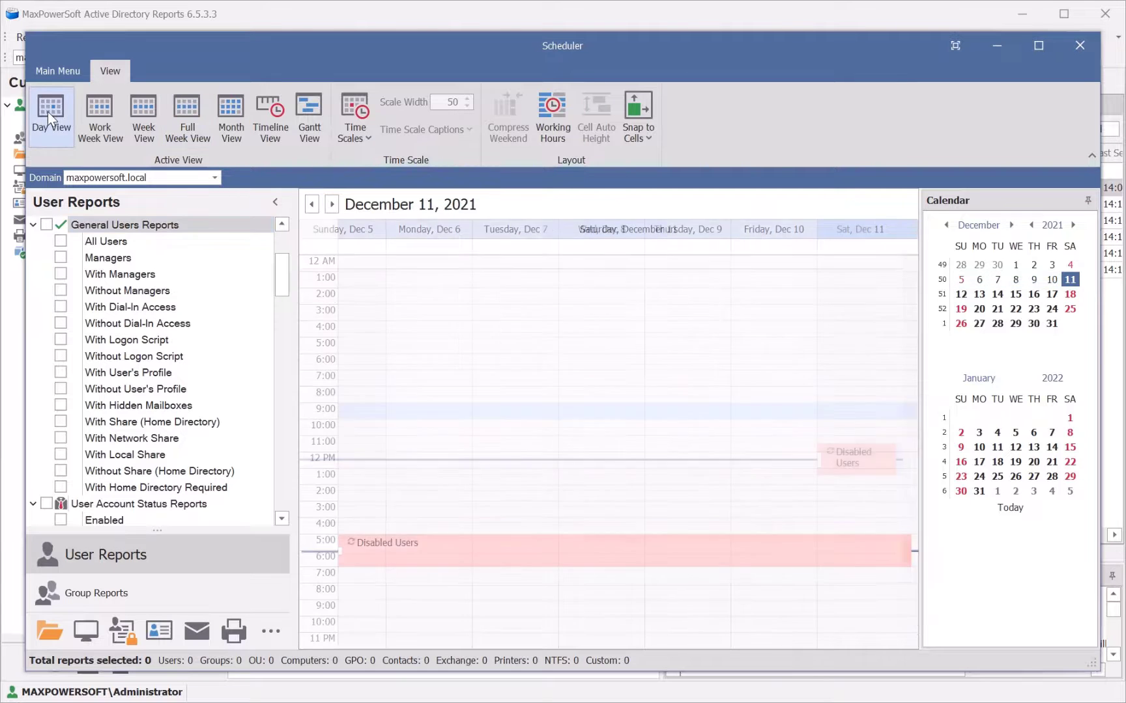
click(96, 112)
click(145, 121)
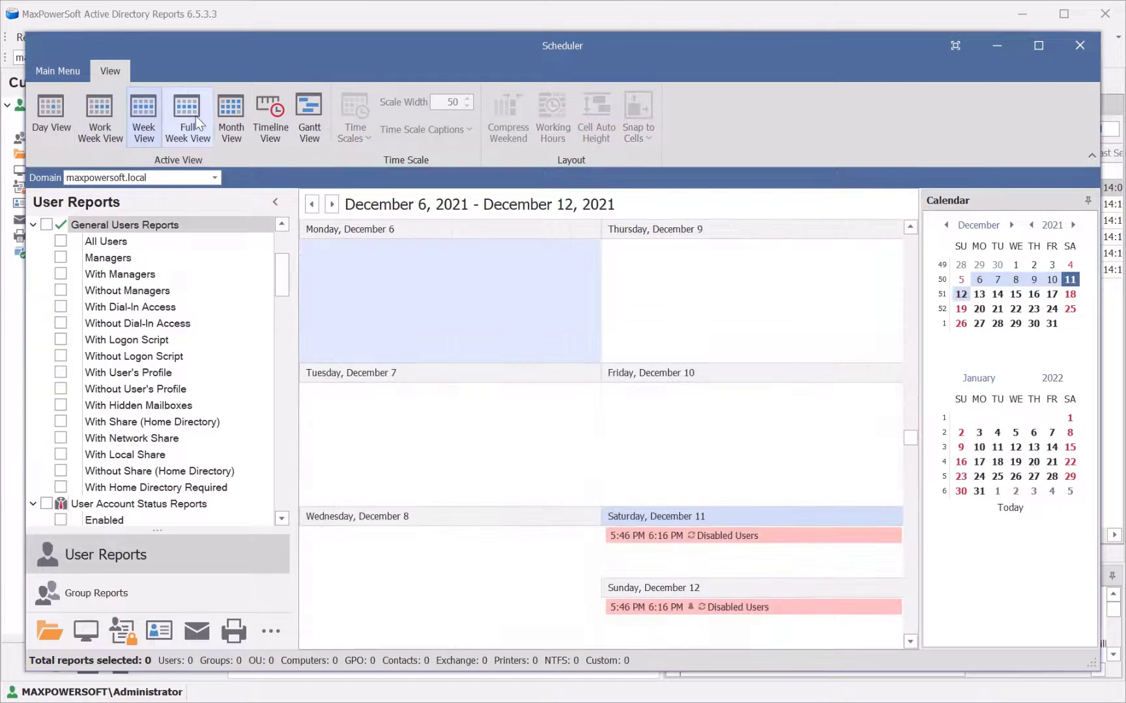
click(194, 116)
click(233, 119)
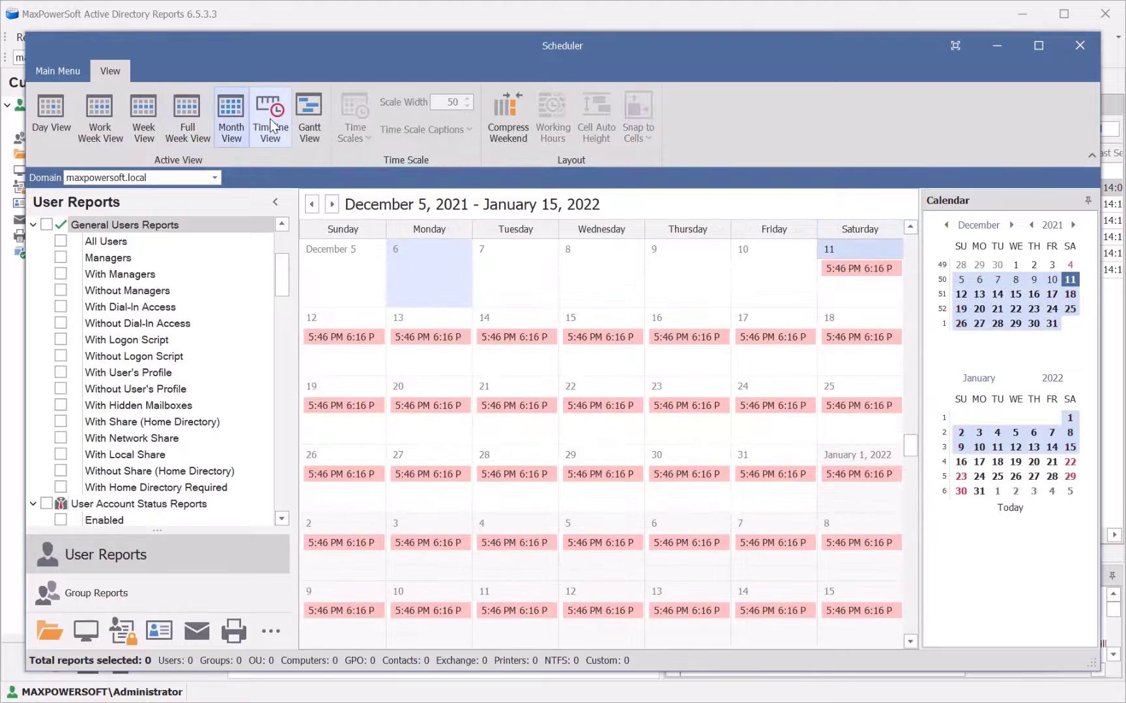
click(269, 119)
click(186, 114)
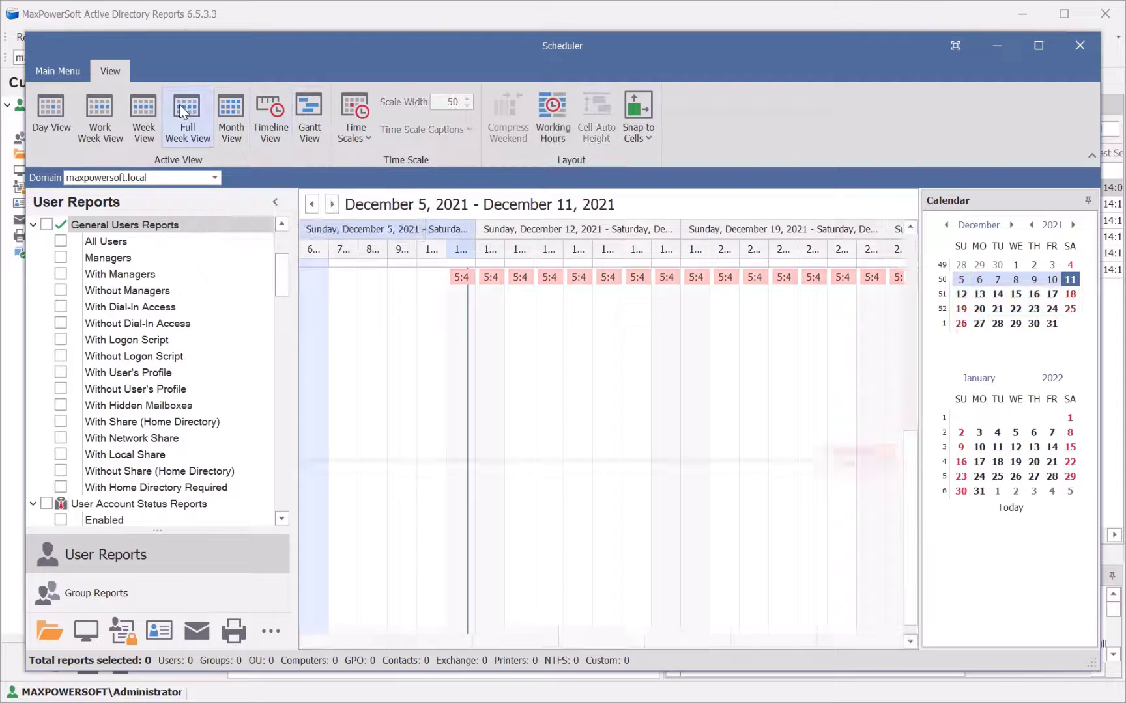
drag(962, 266, 1015, 326)
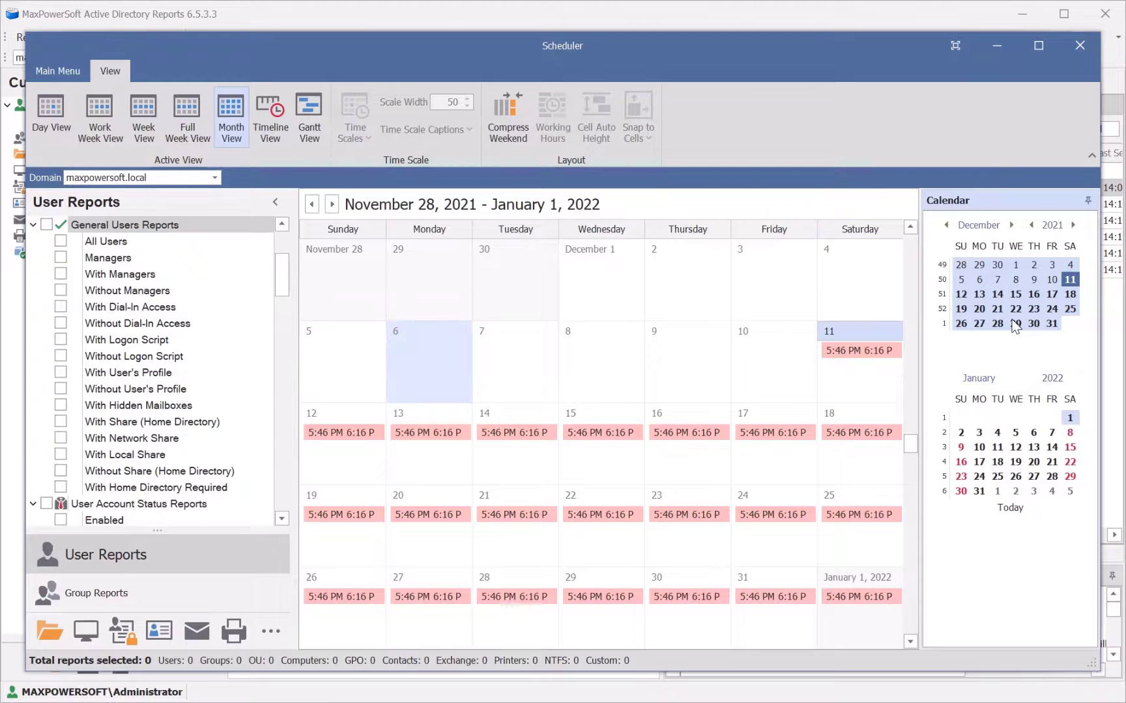
Step: Close the Scheduler and look at the forest overview with its domain security policy and domain controllers
click(1081, 43)
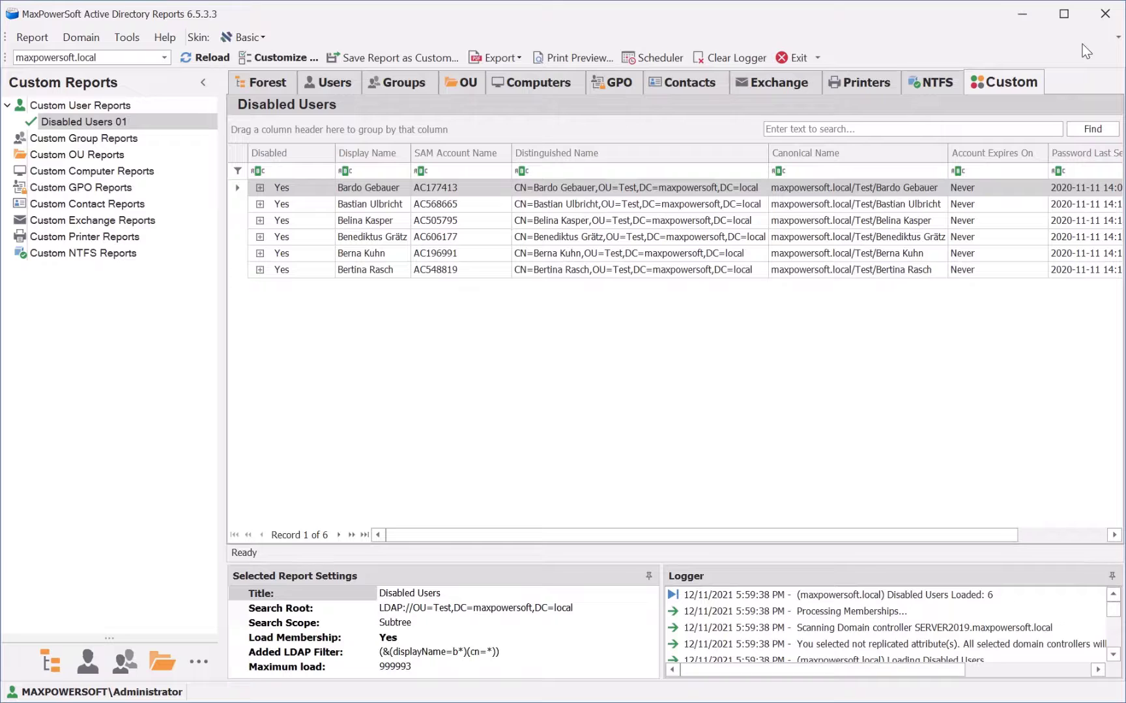
click(287, 82)
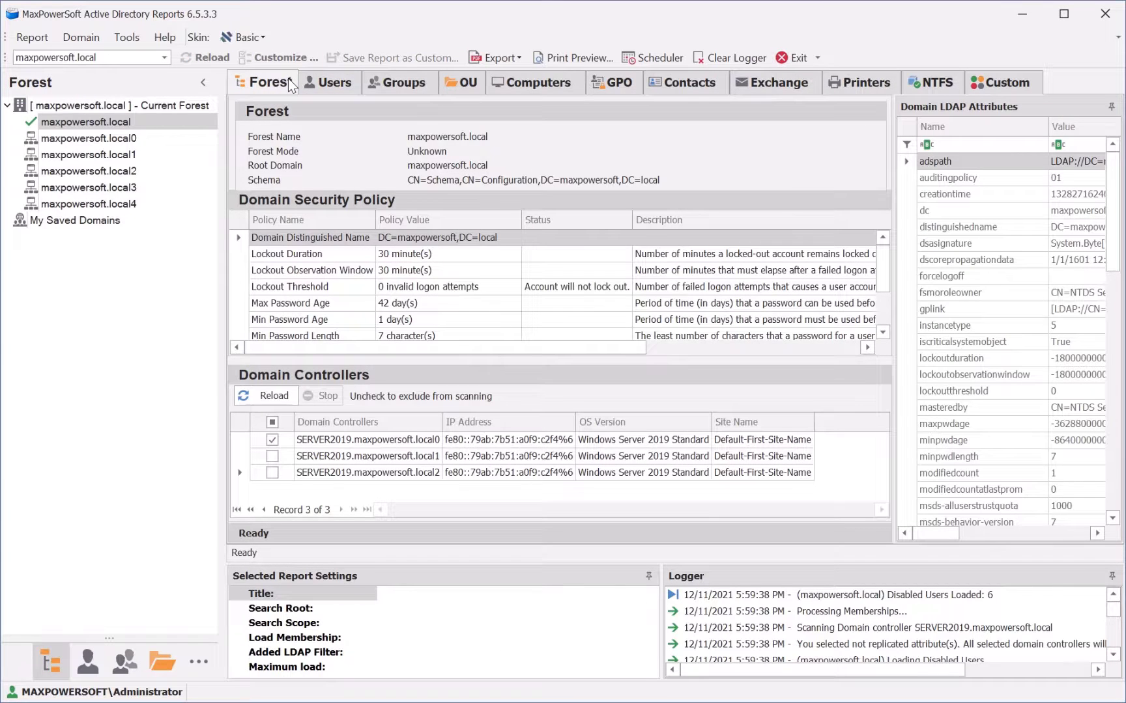